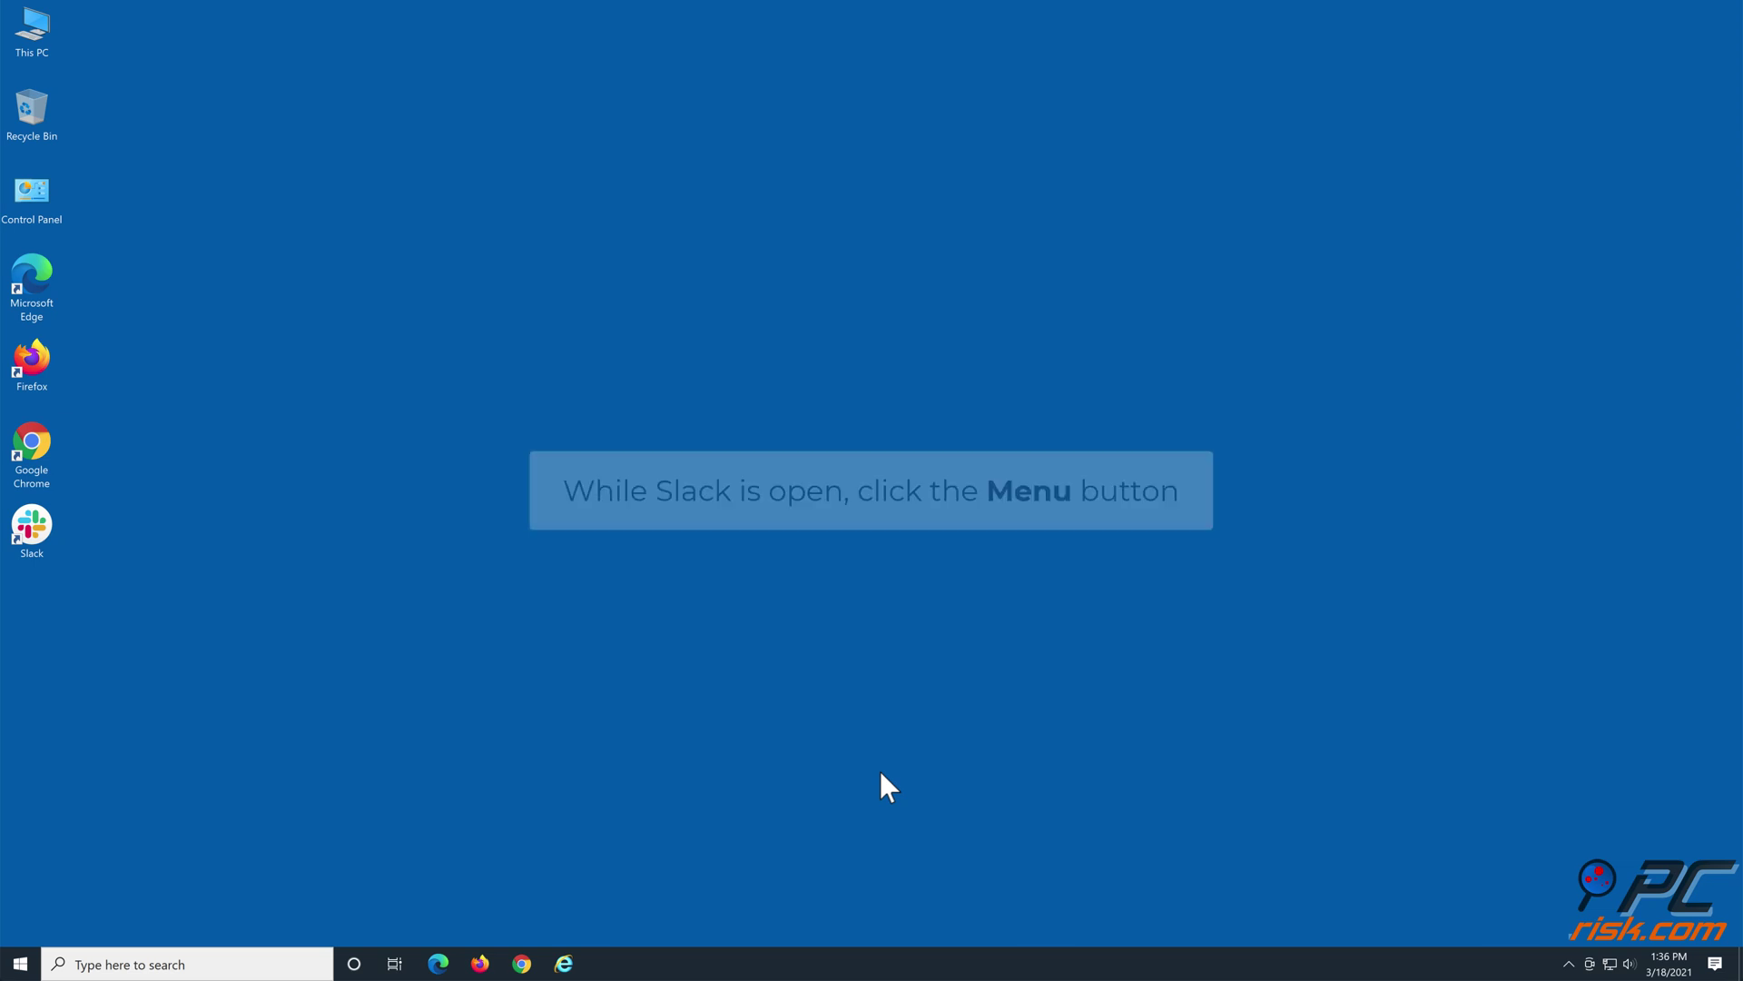
Launch Slack, quit it via File > Quit Slack, and close the reopened Slack window
double_click(30, 526)
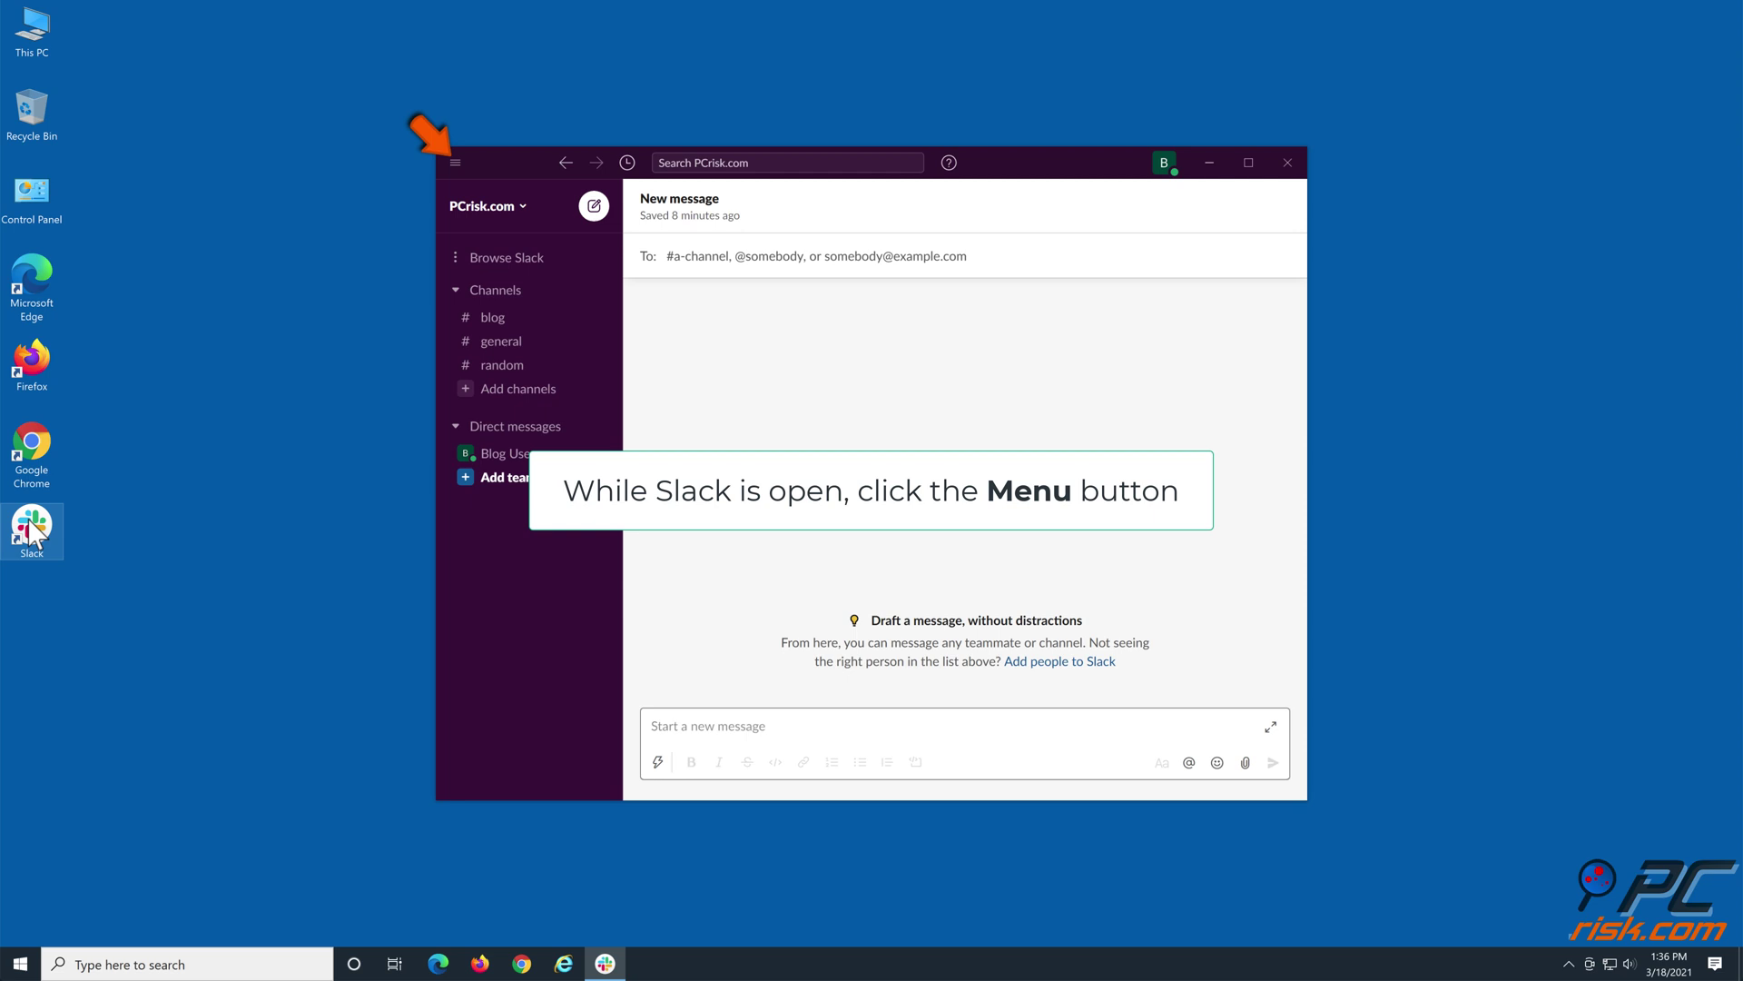
click(455, 164)
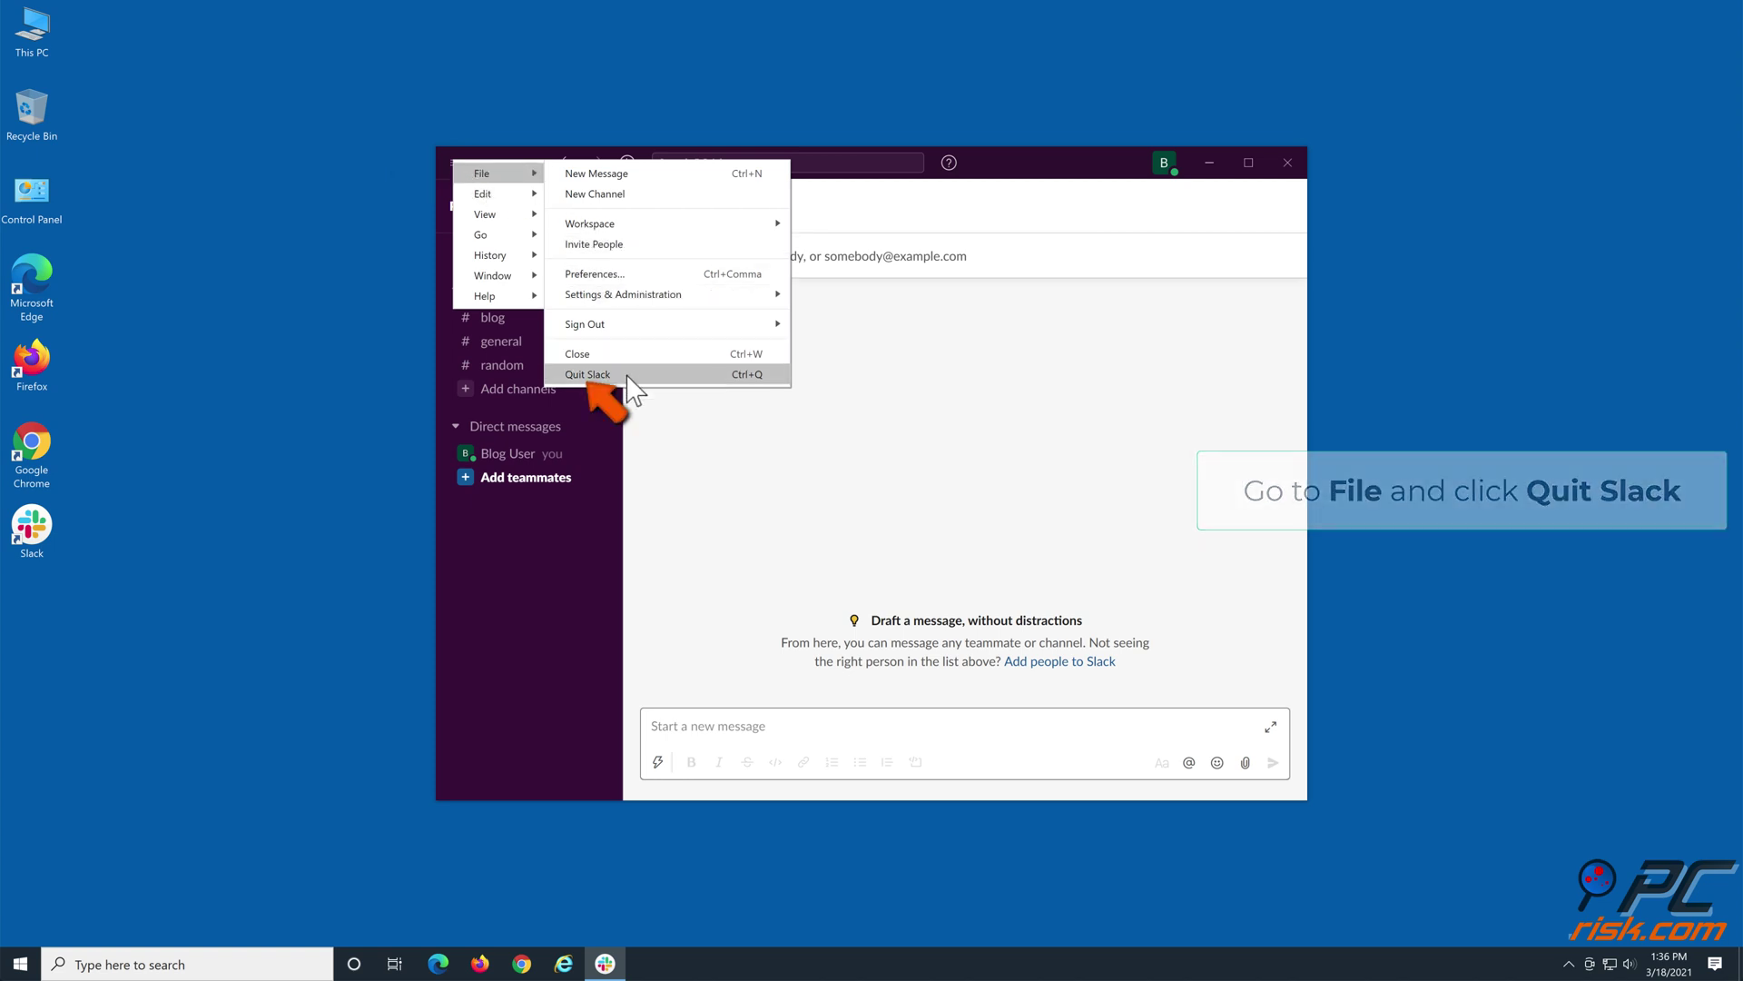
click(627, 376)
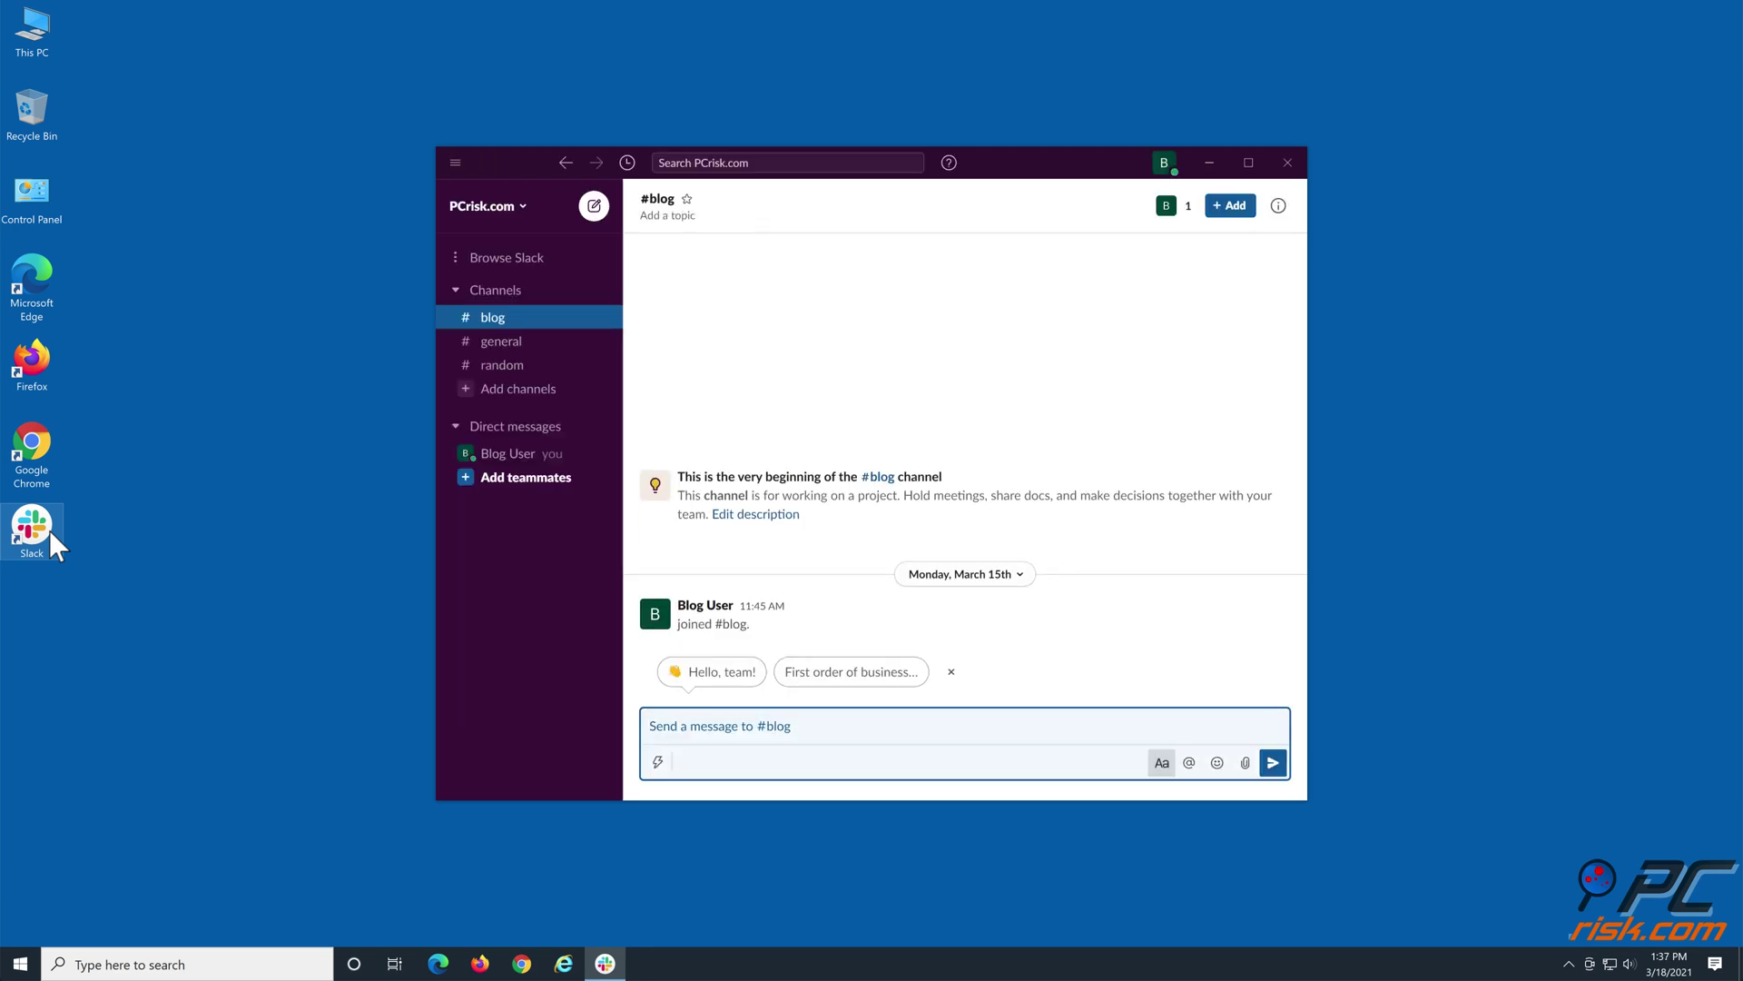
click(1274, 167)
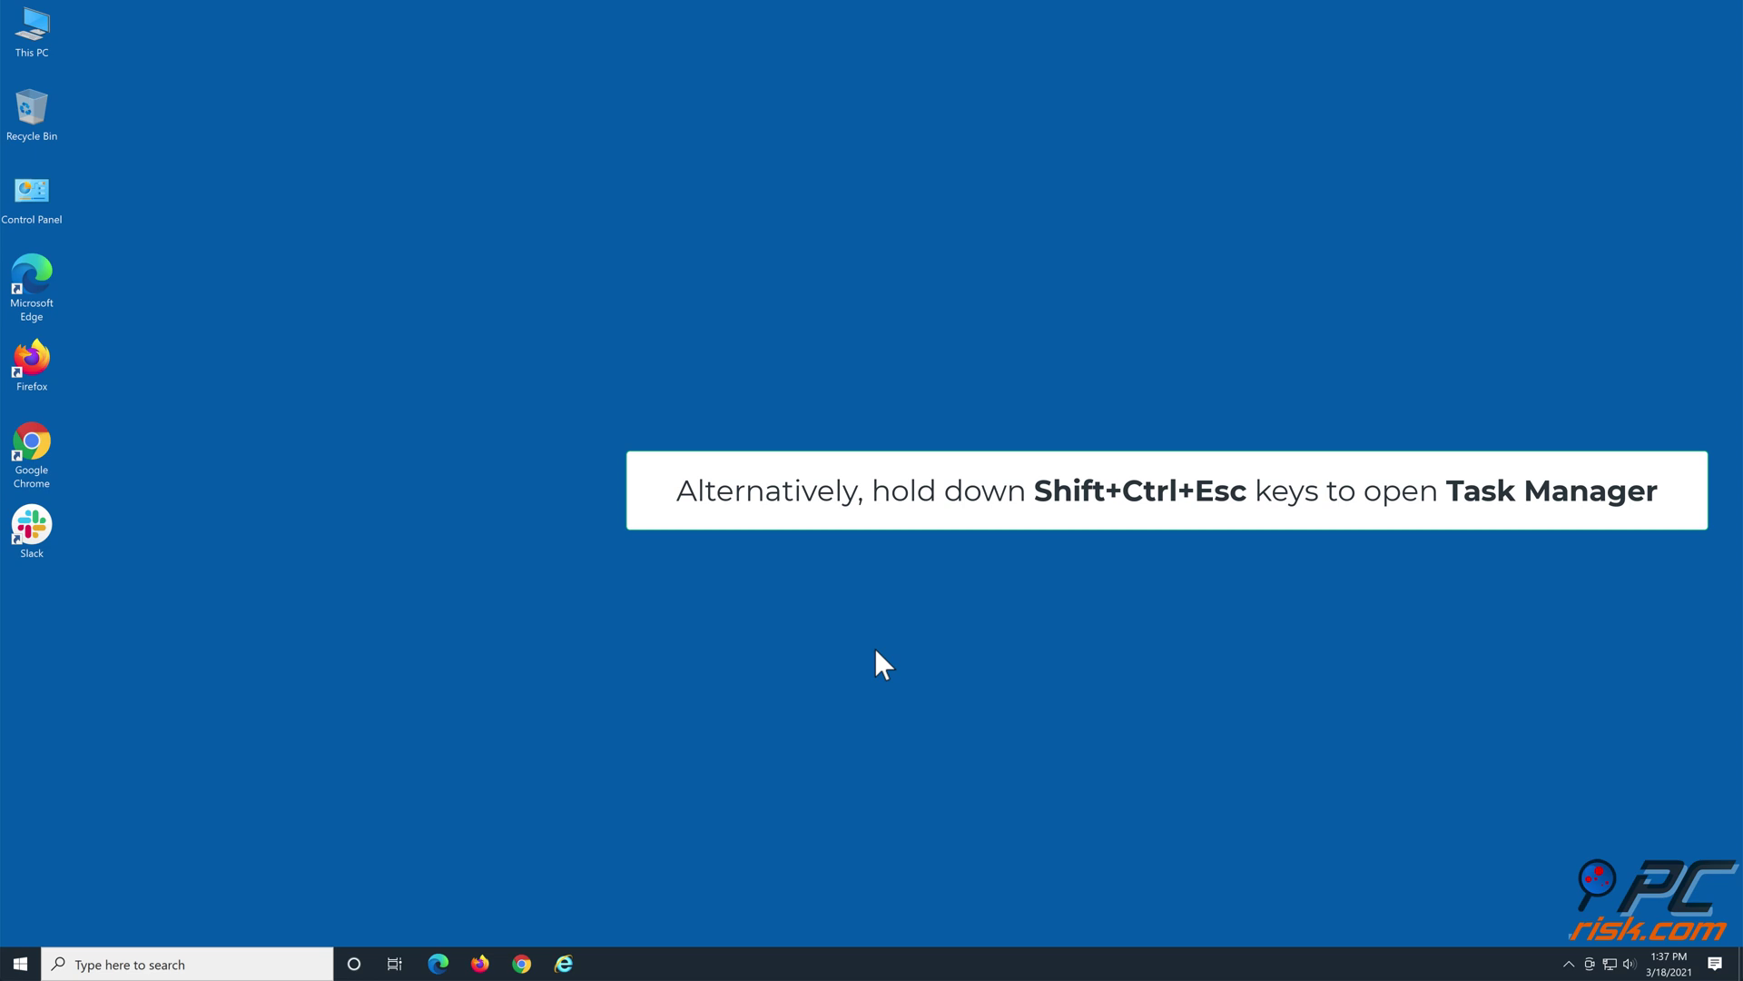
End the Slack processes from Task Manager's full process list, then close Task Manager
key(ctrl+shift+Escape)
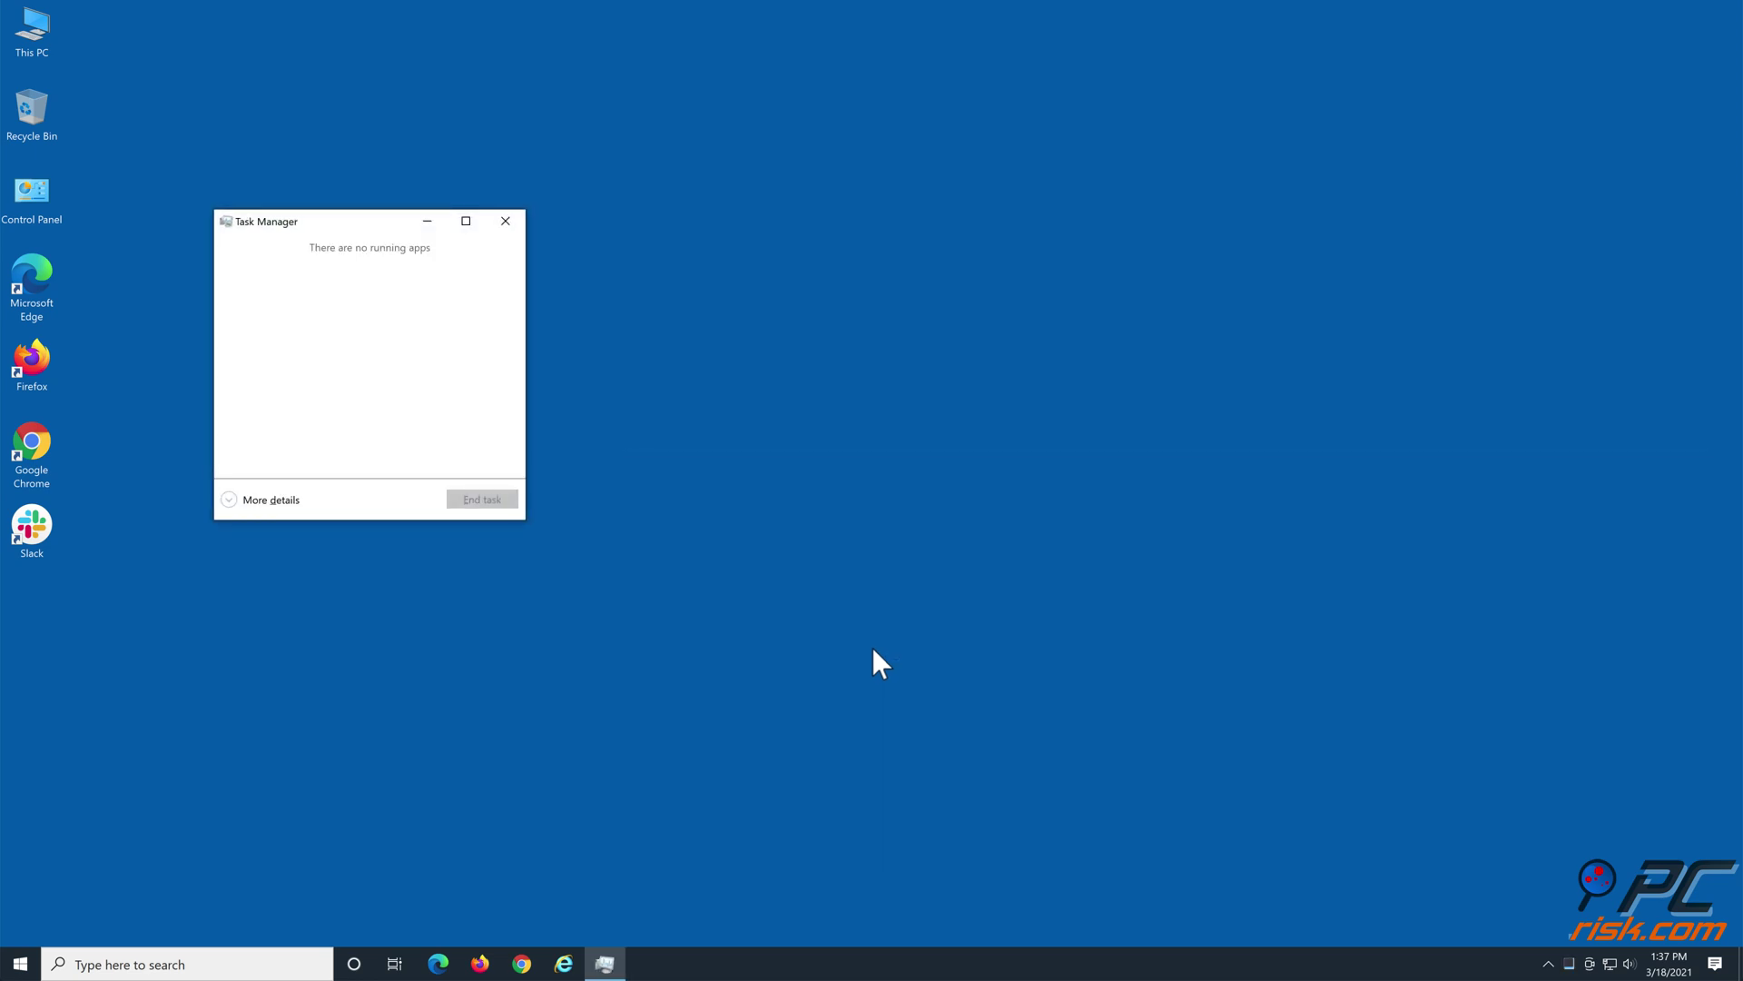
click(269, 501)
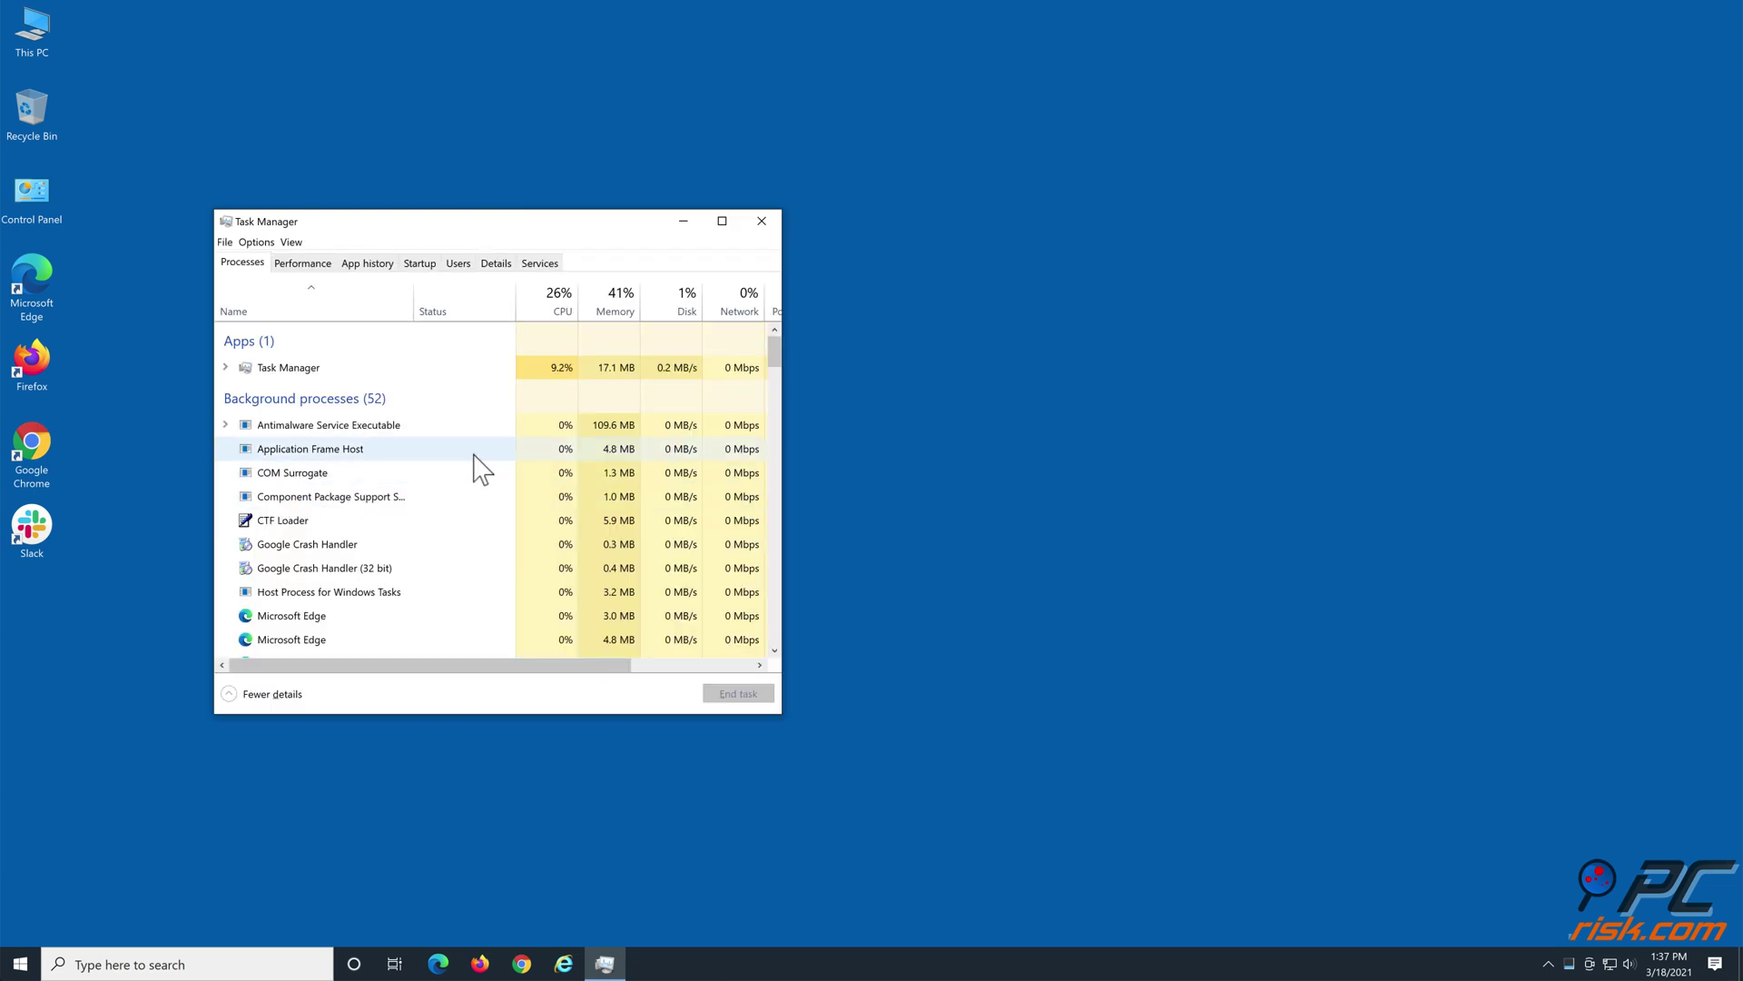
scroll(475, 455, down, 6)
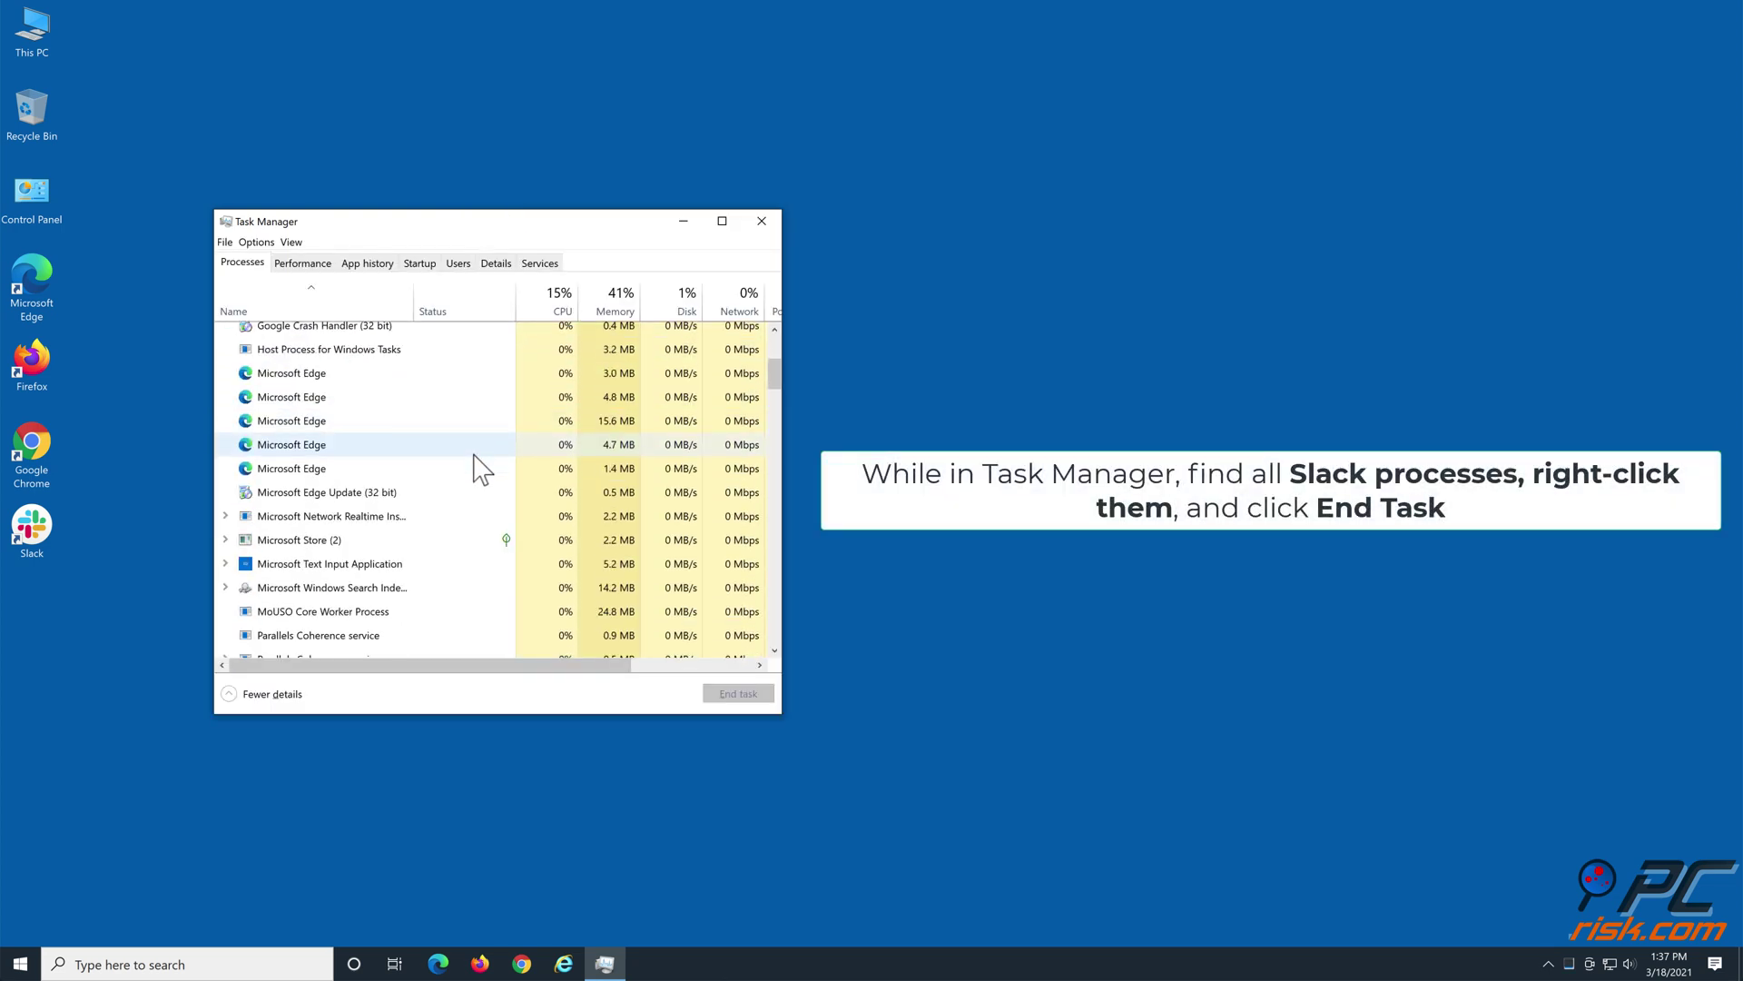
scroll(474, 457, down, 6)
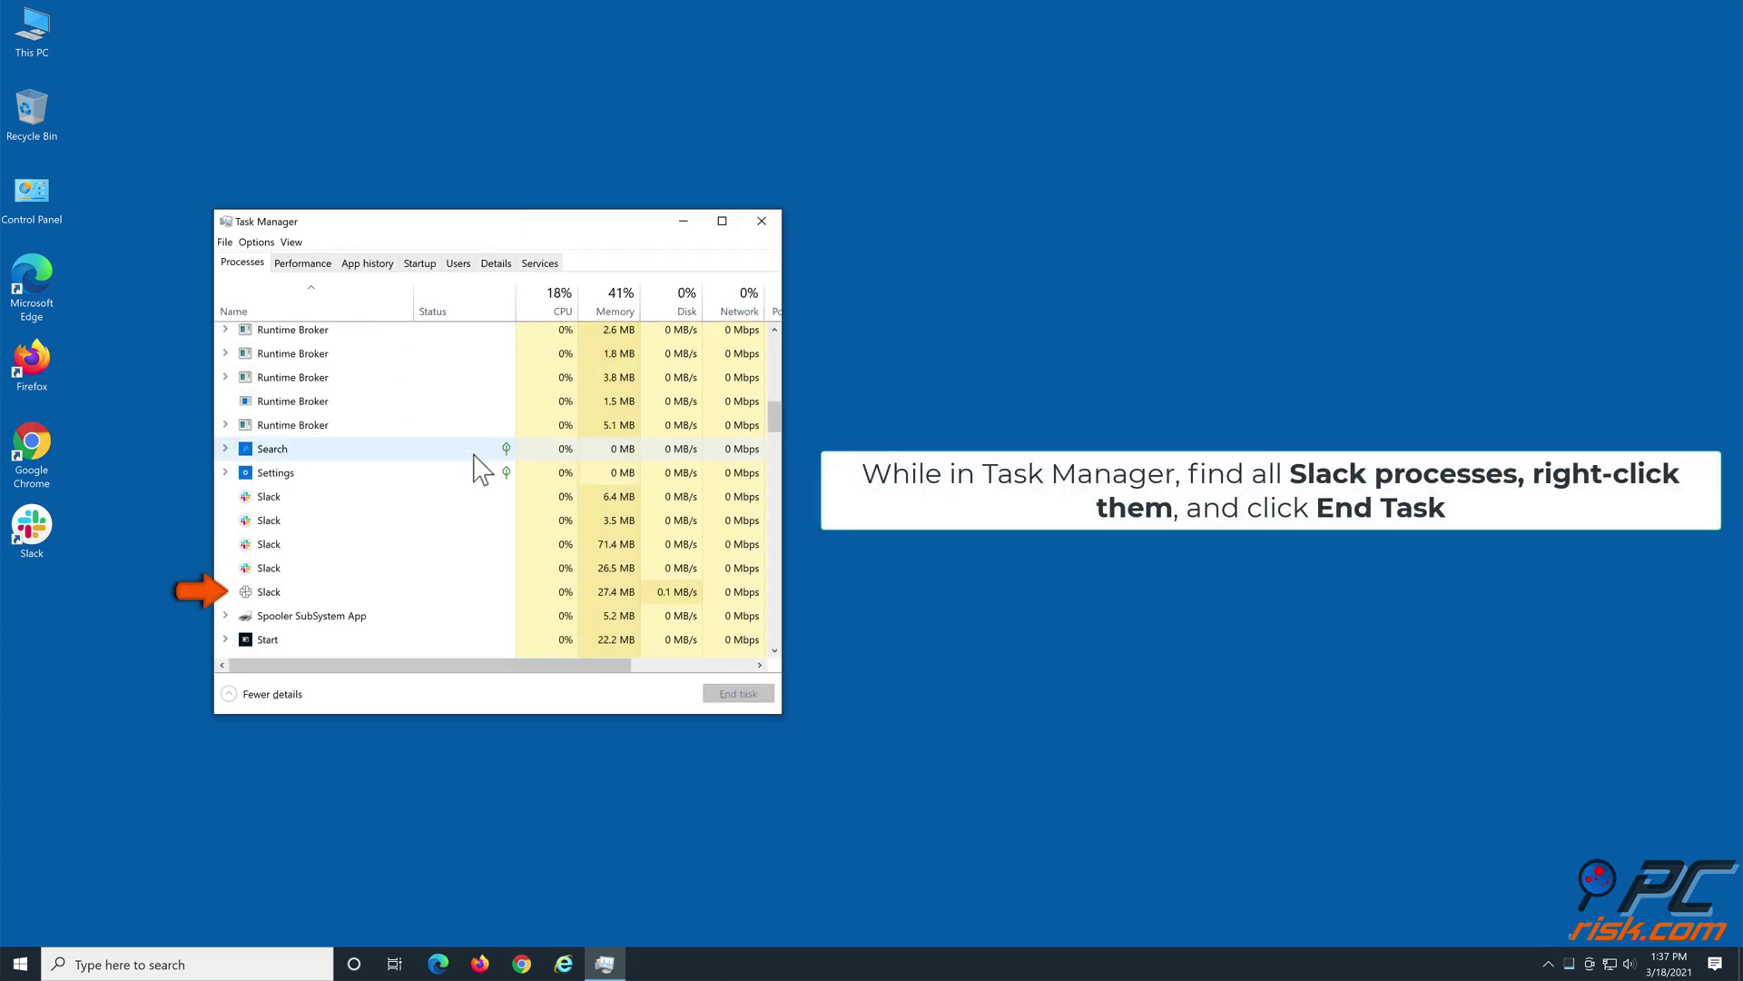
right_click(285, 602)
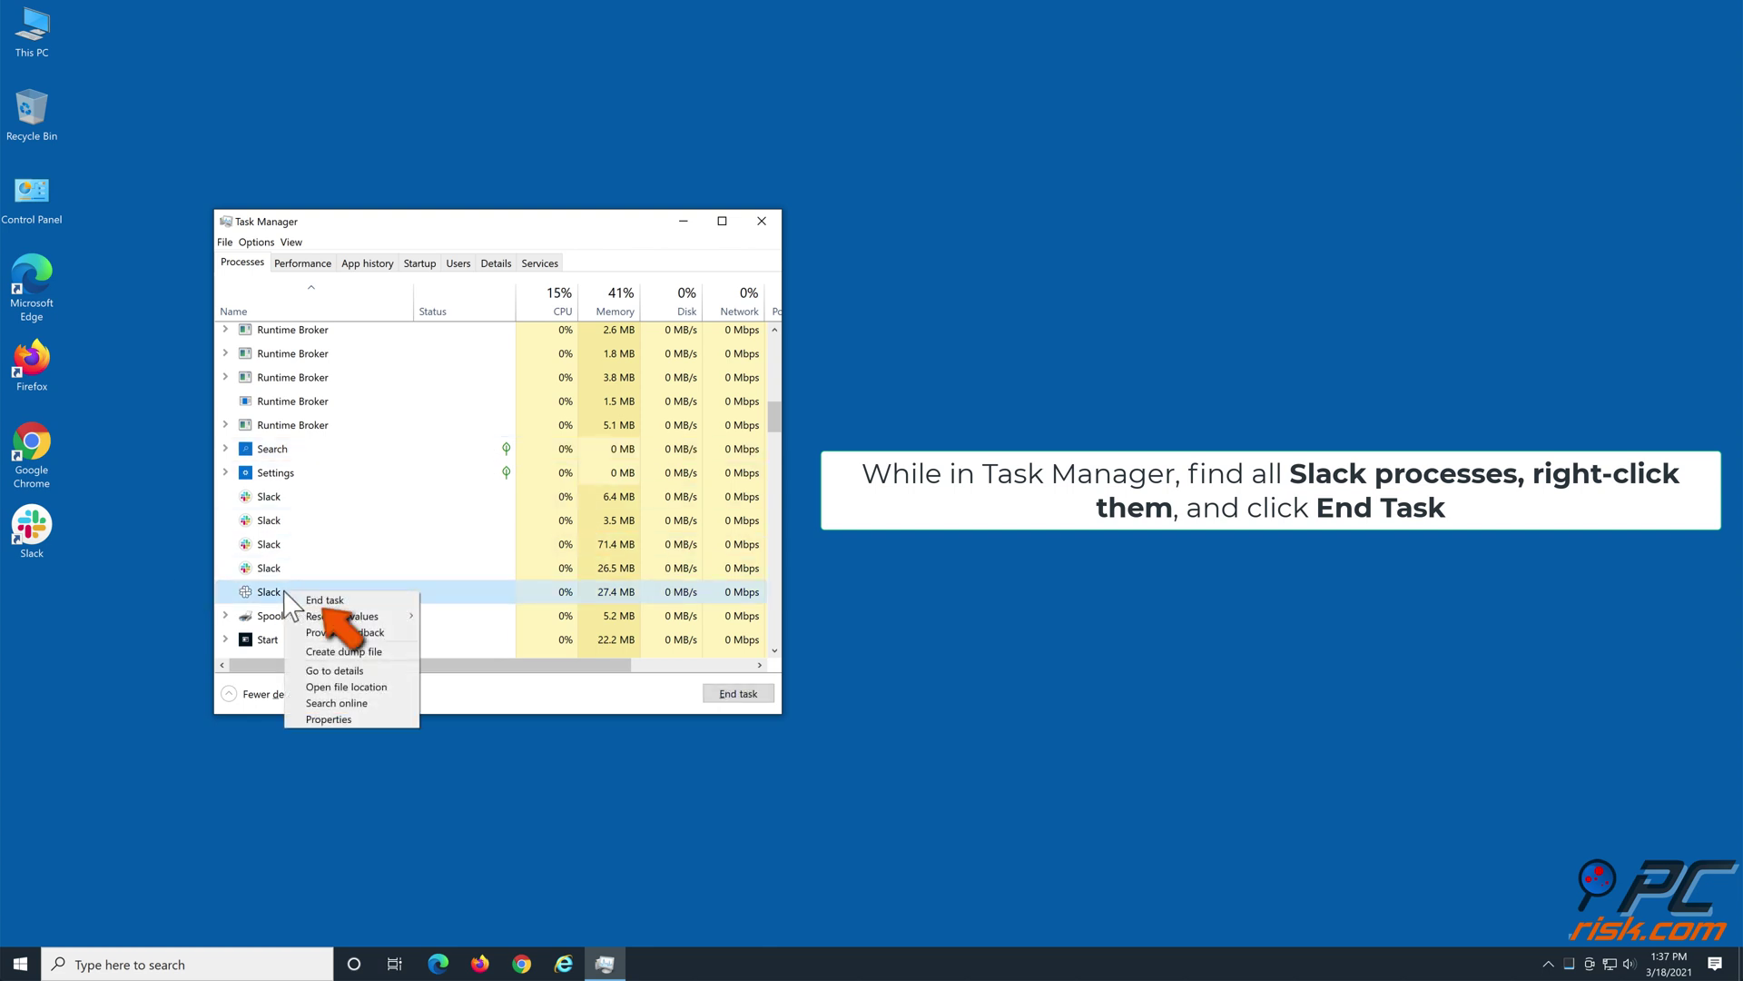
click(353, 600)
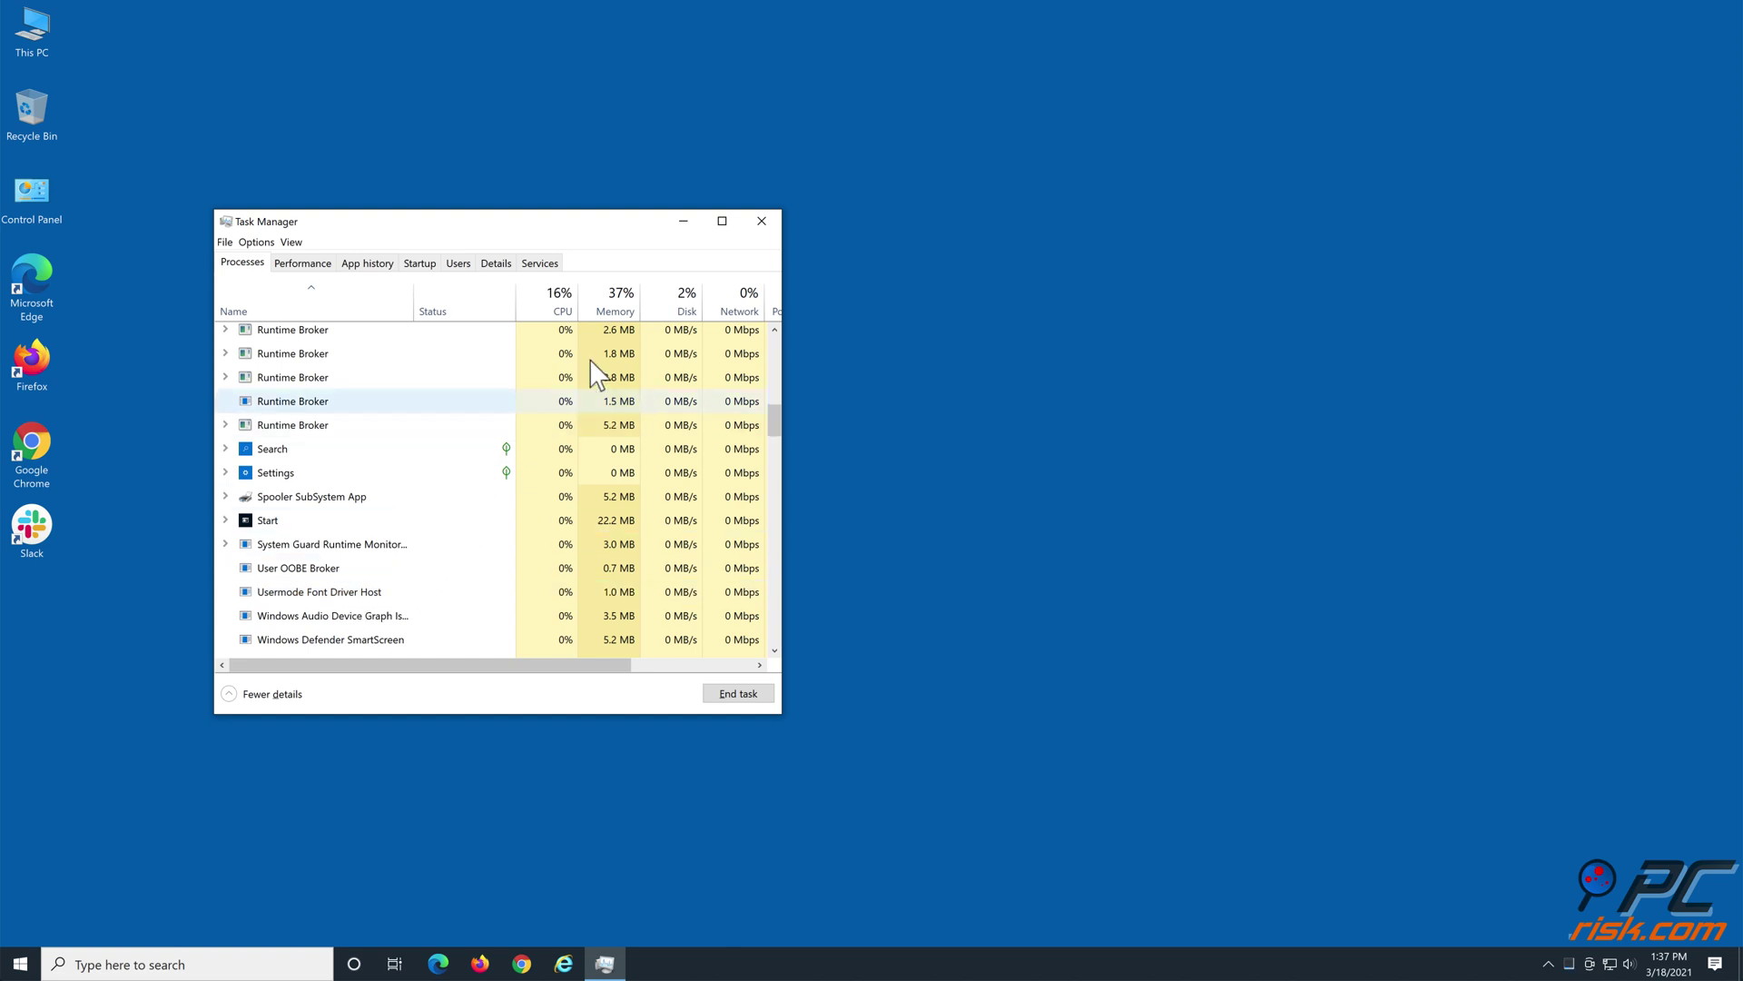
click(753, 221)
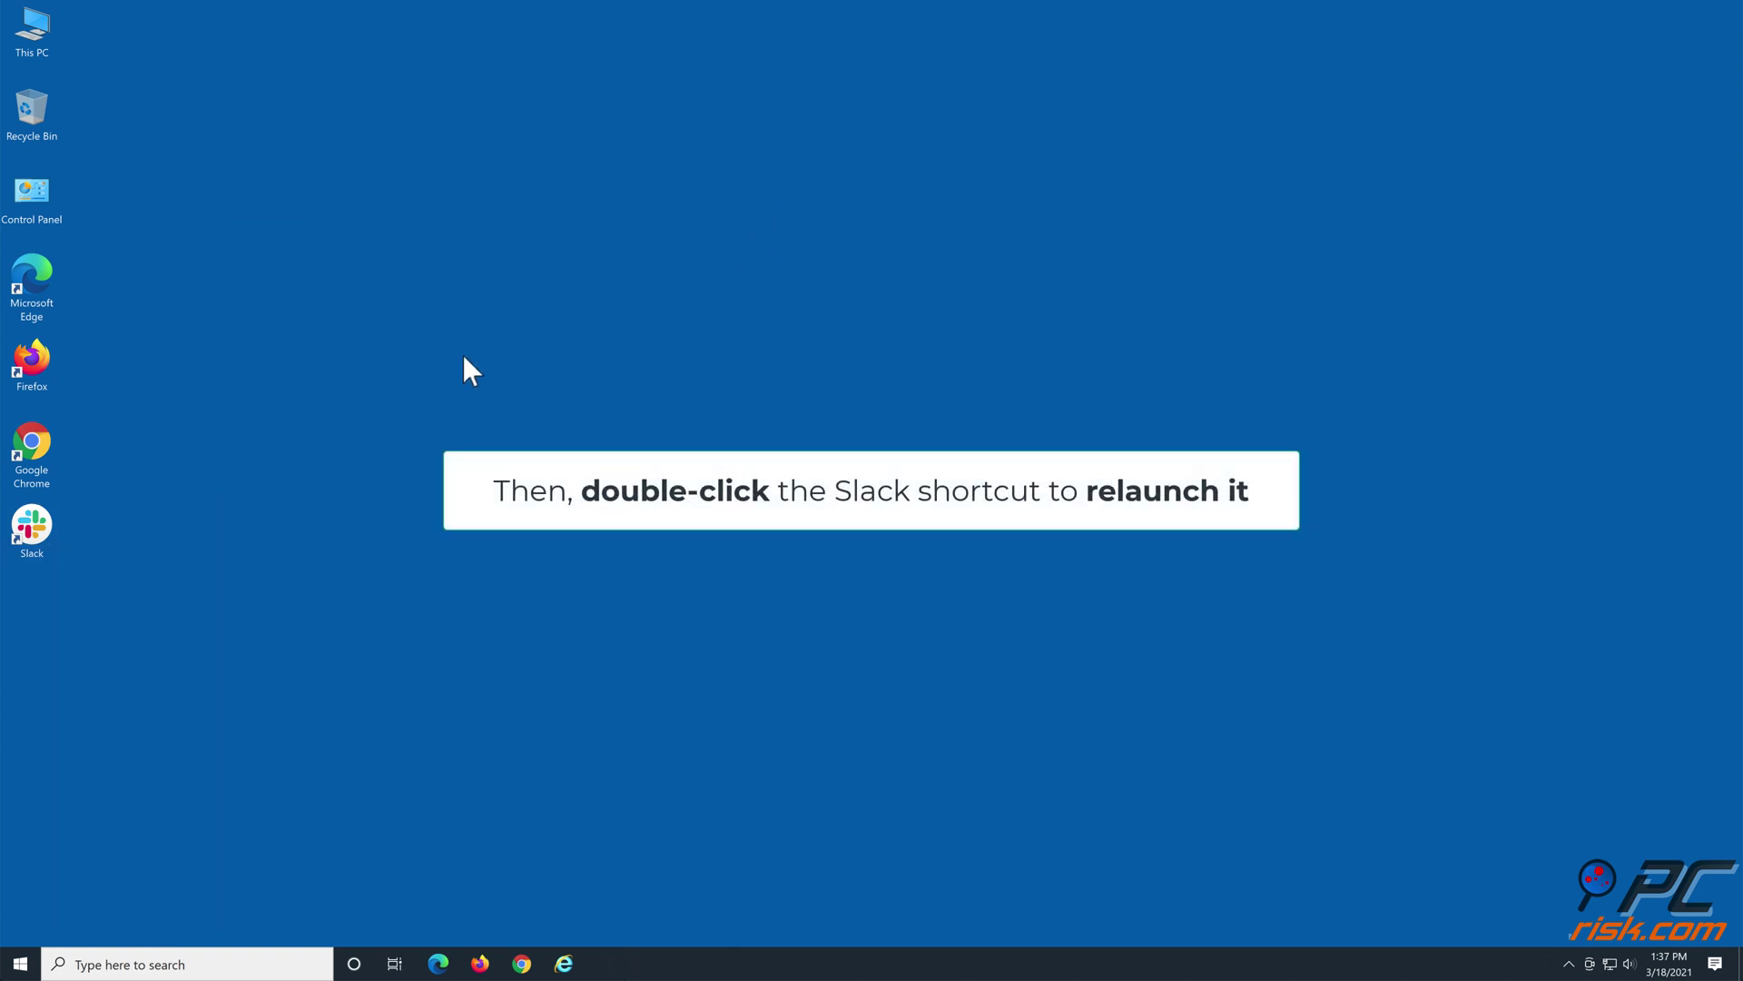
Relaunch Slack from its desktop shortcut, then close the Slack window
double_click(33, 556)
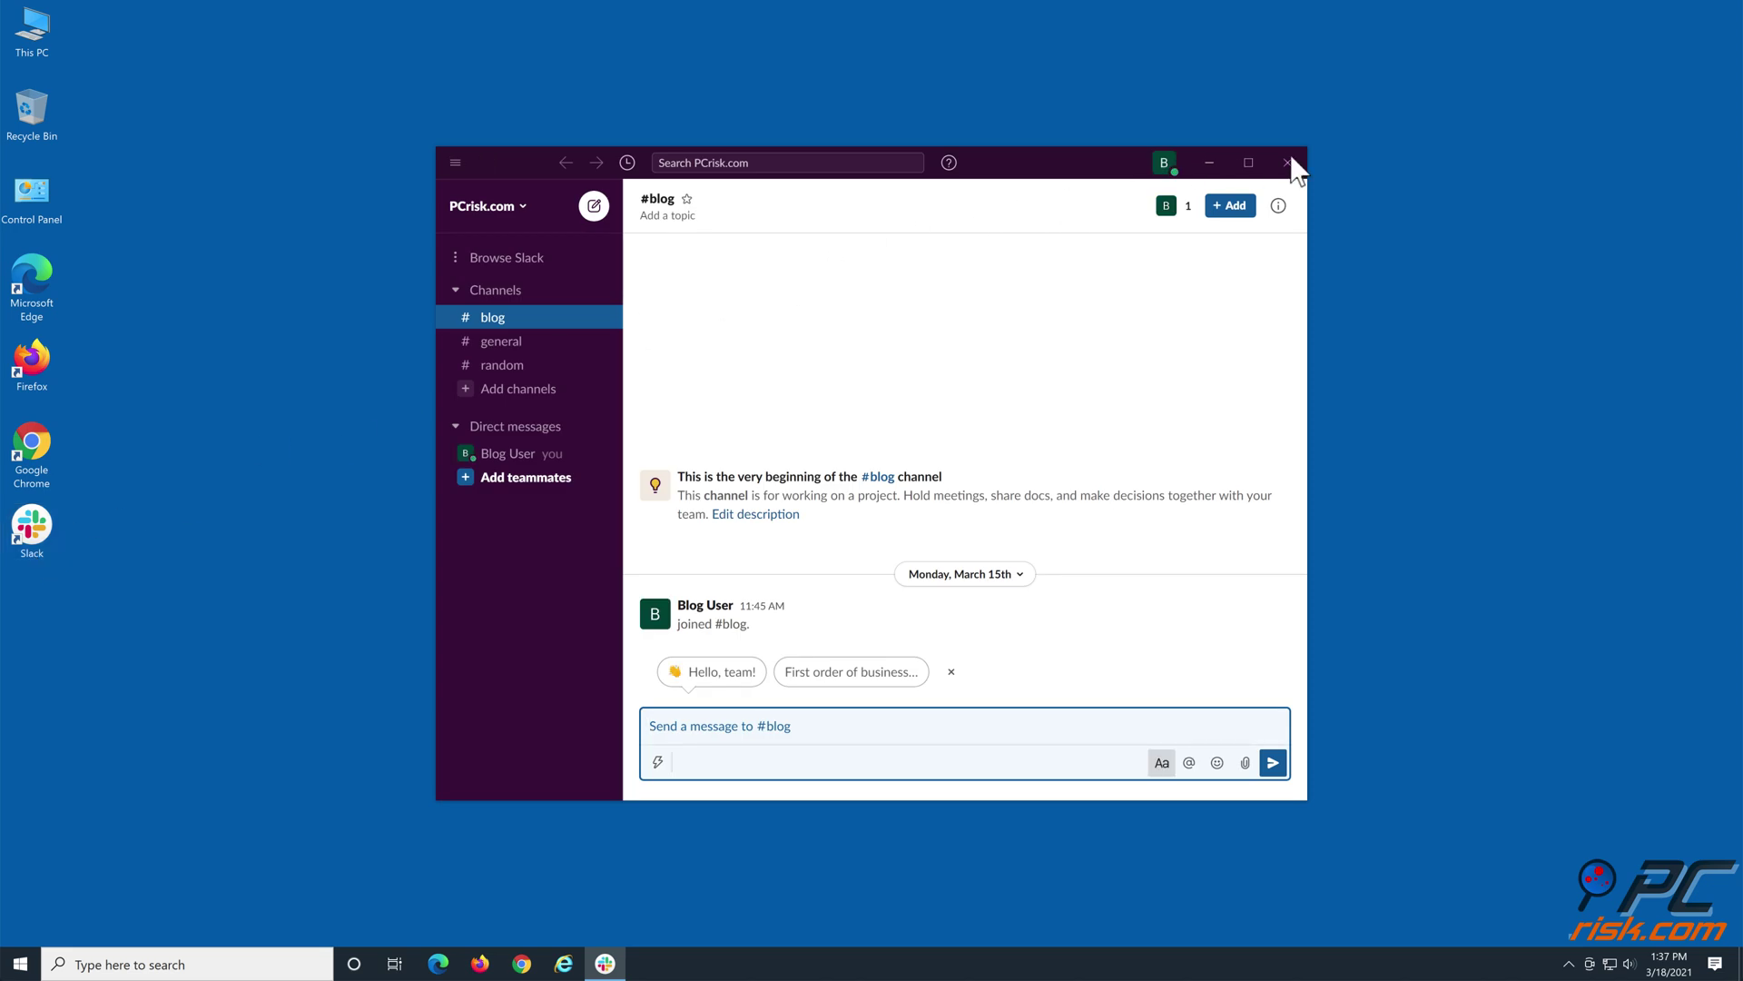
click(1287, 164)
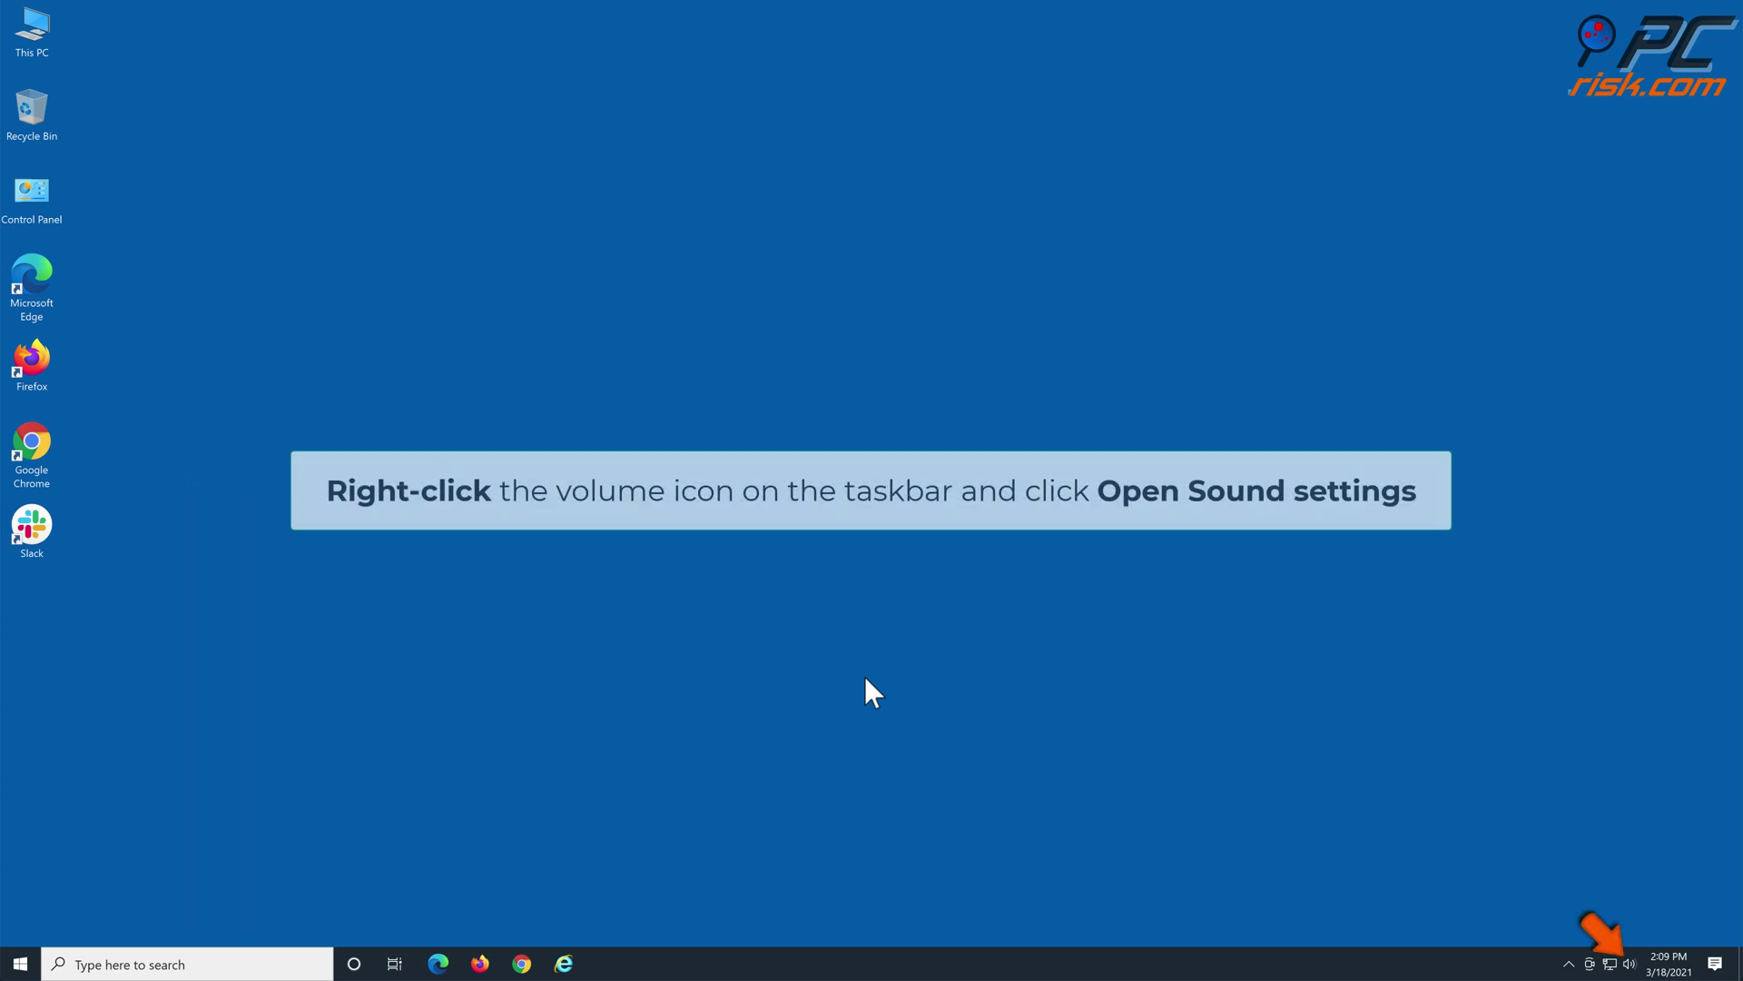
In Sound settings, choose Headset Microphone (Razer Kraken 7.1 Chroma) as the input device, then close Settings
right_click(1633, 964)
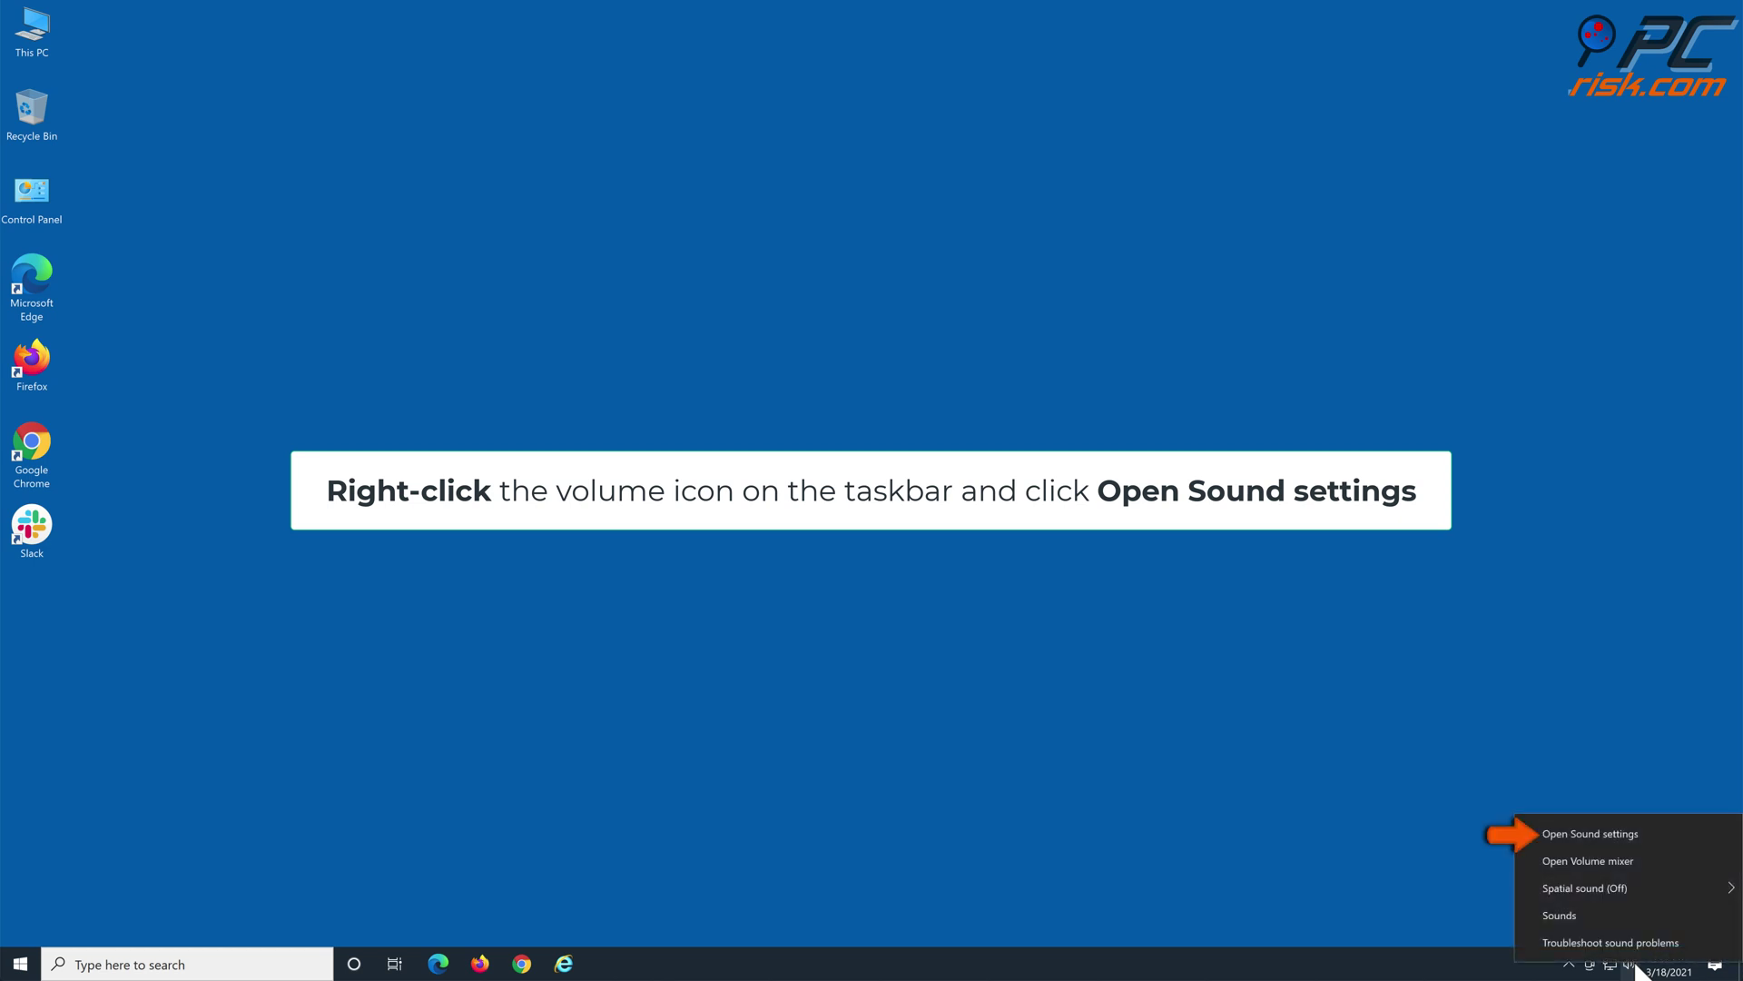
click(1654, 835)
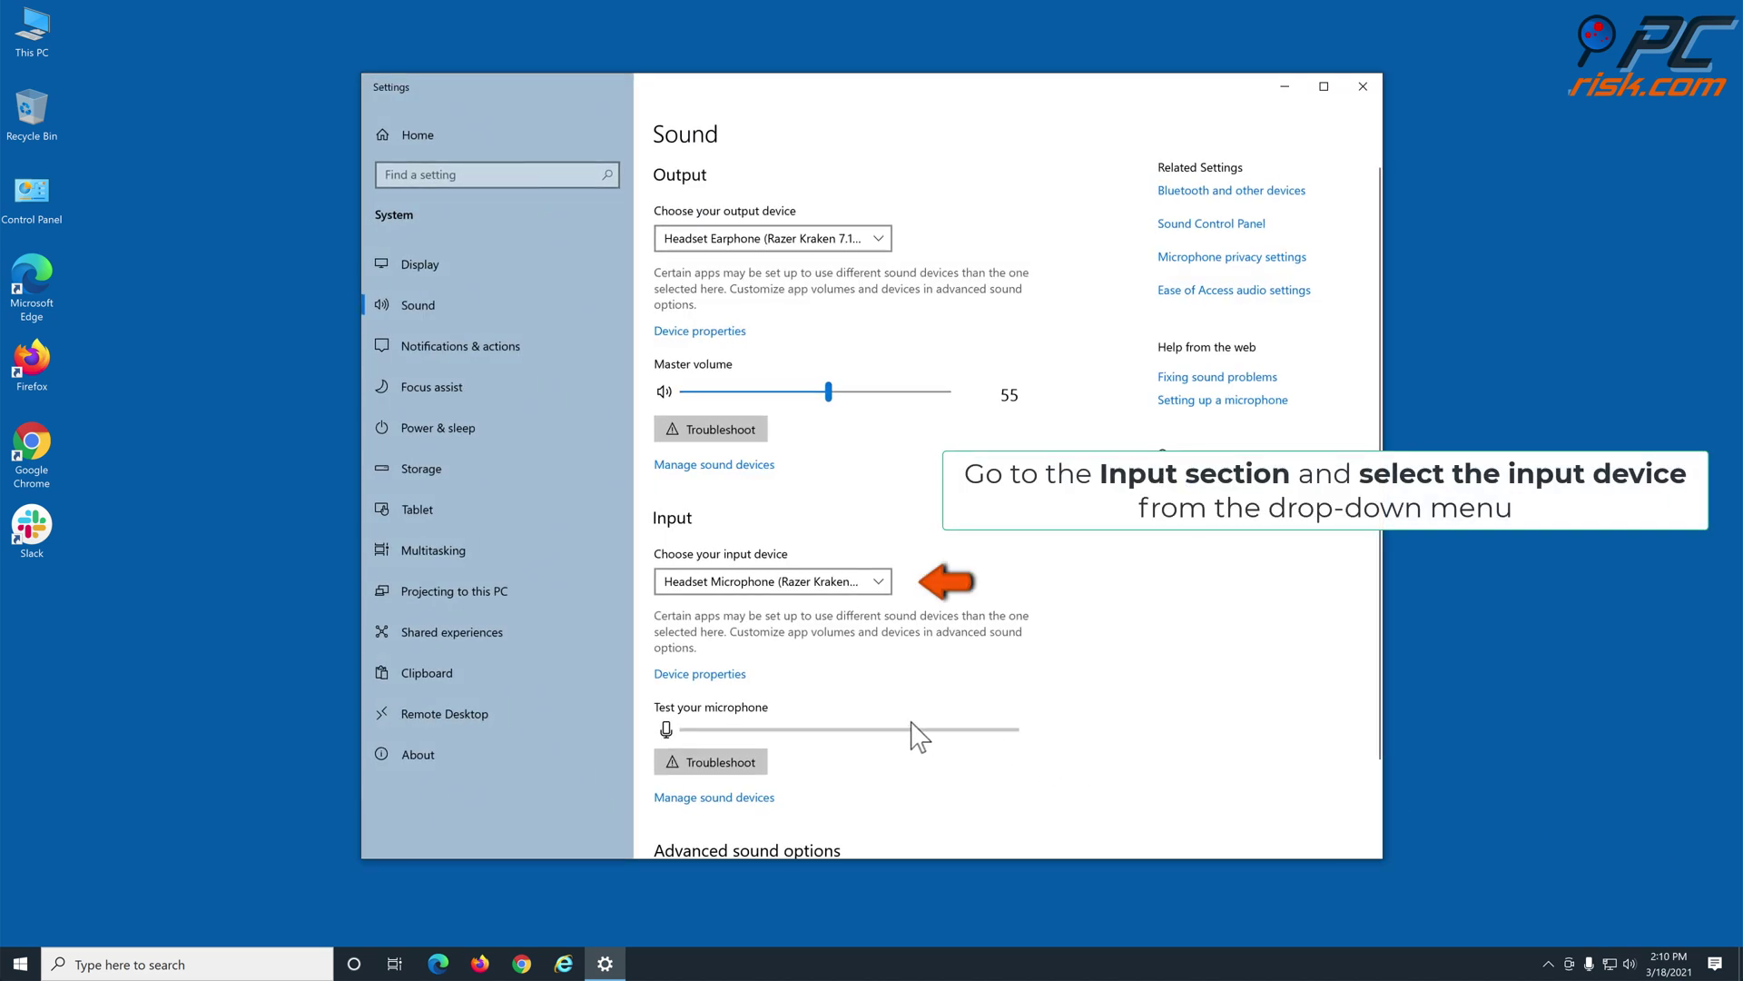
click(879, 582)
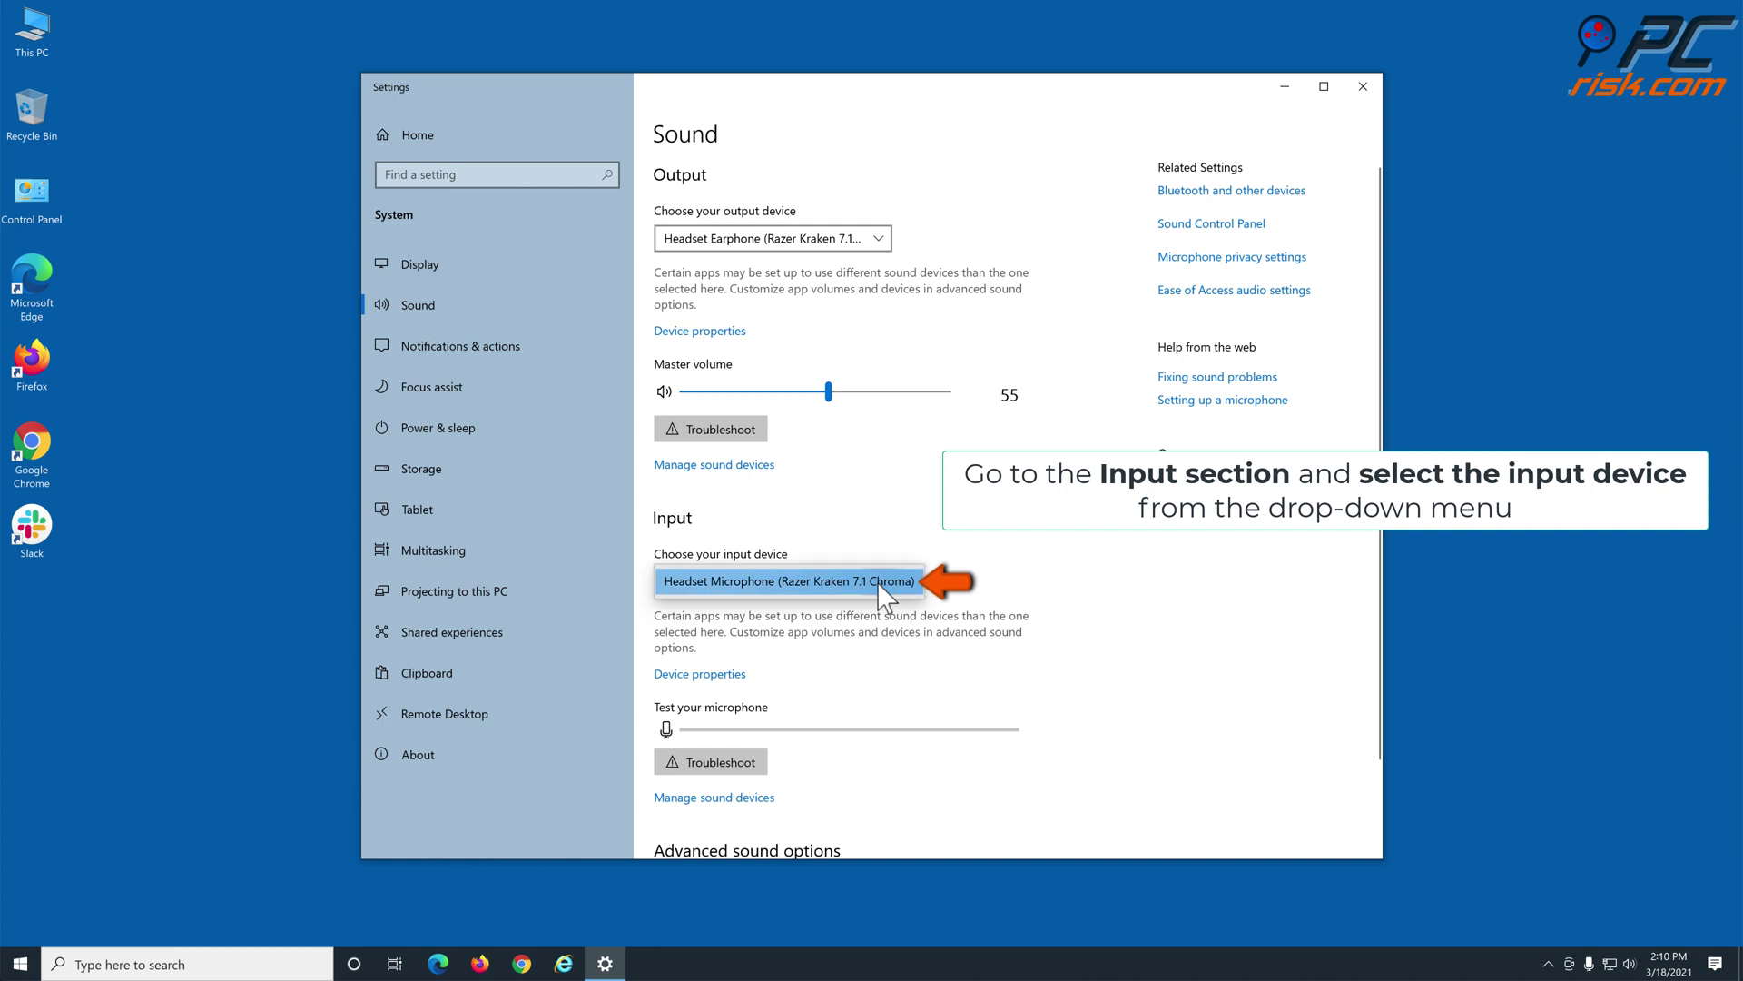
click(831, 585)
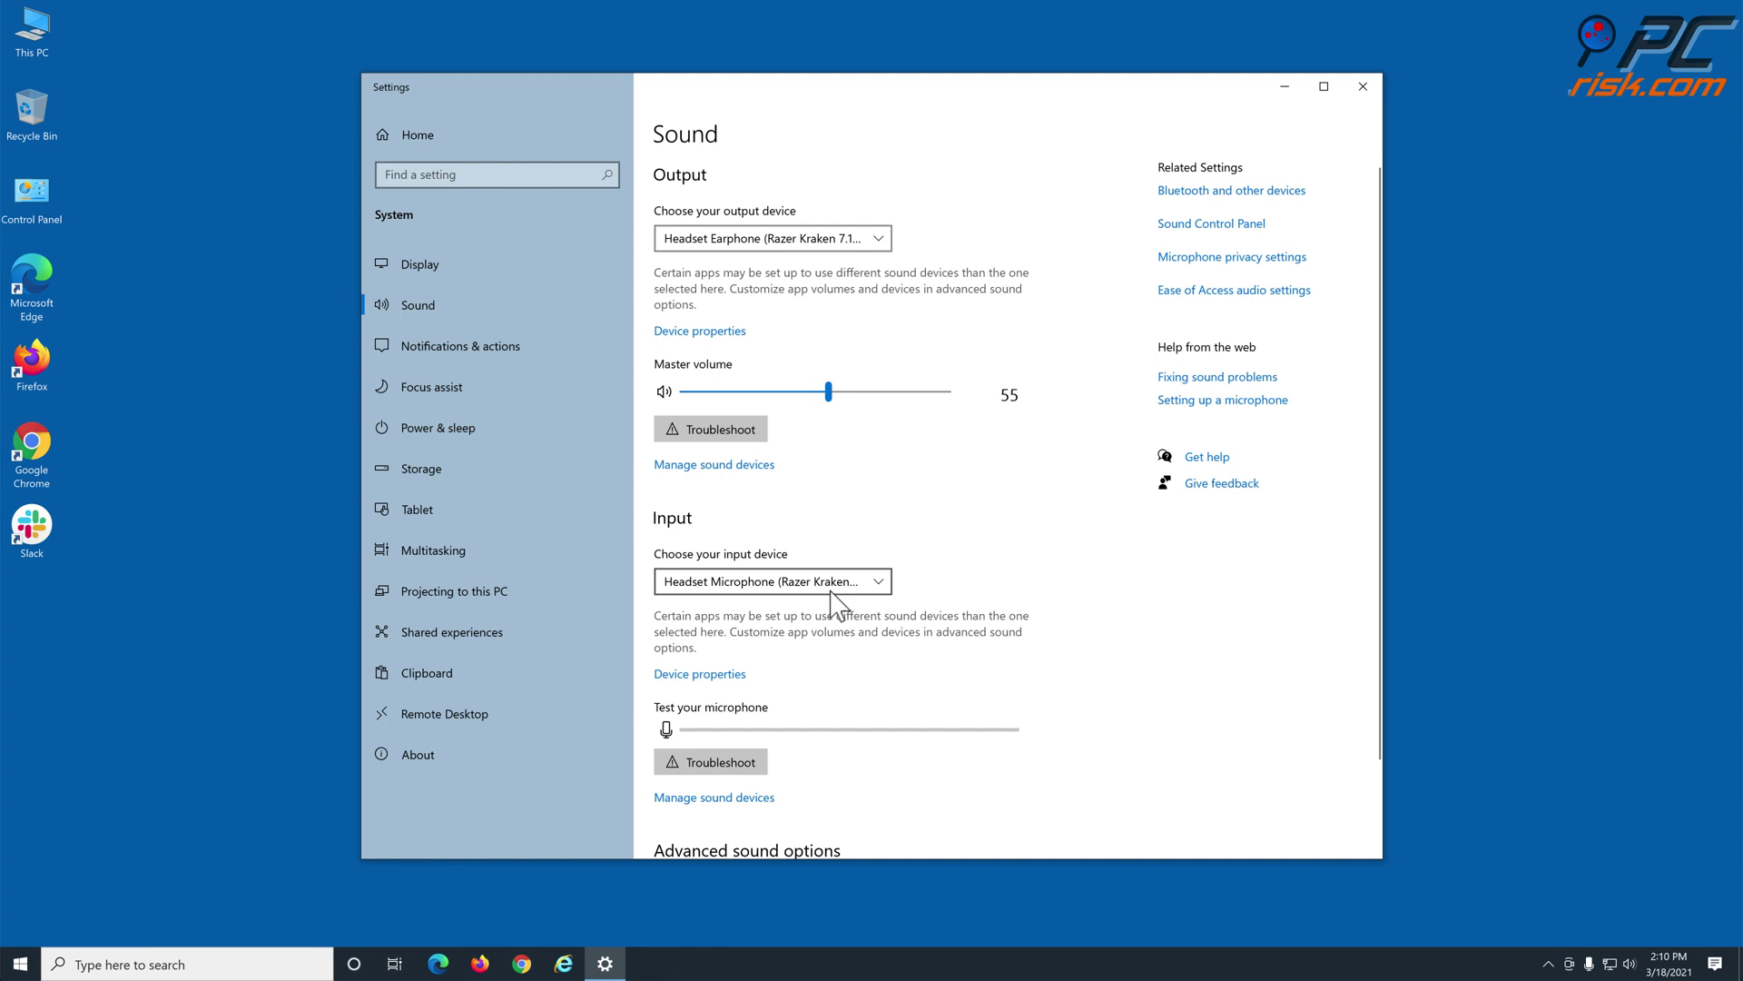
click(1363, 86)
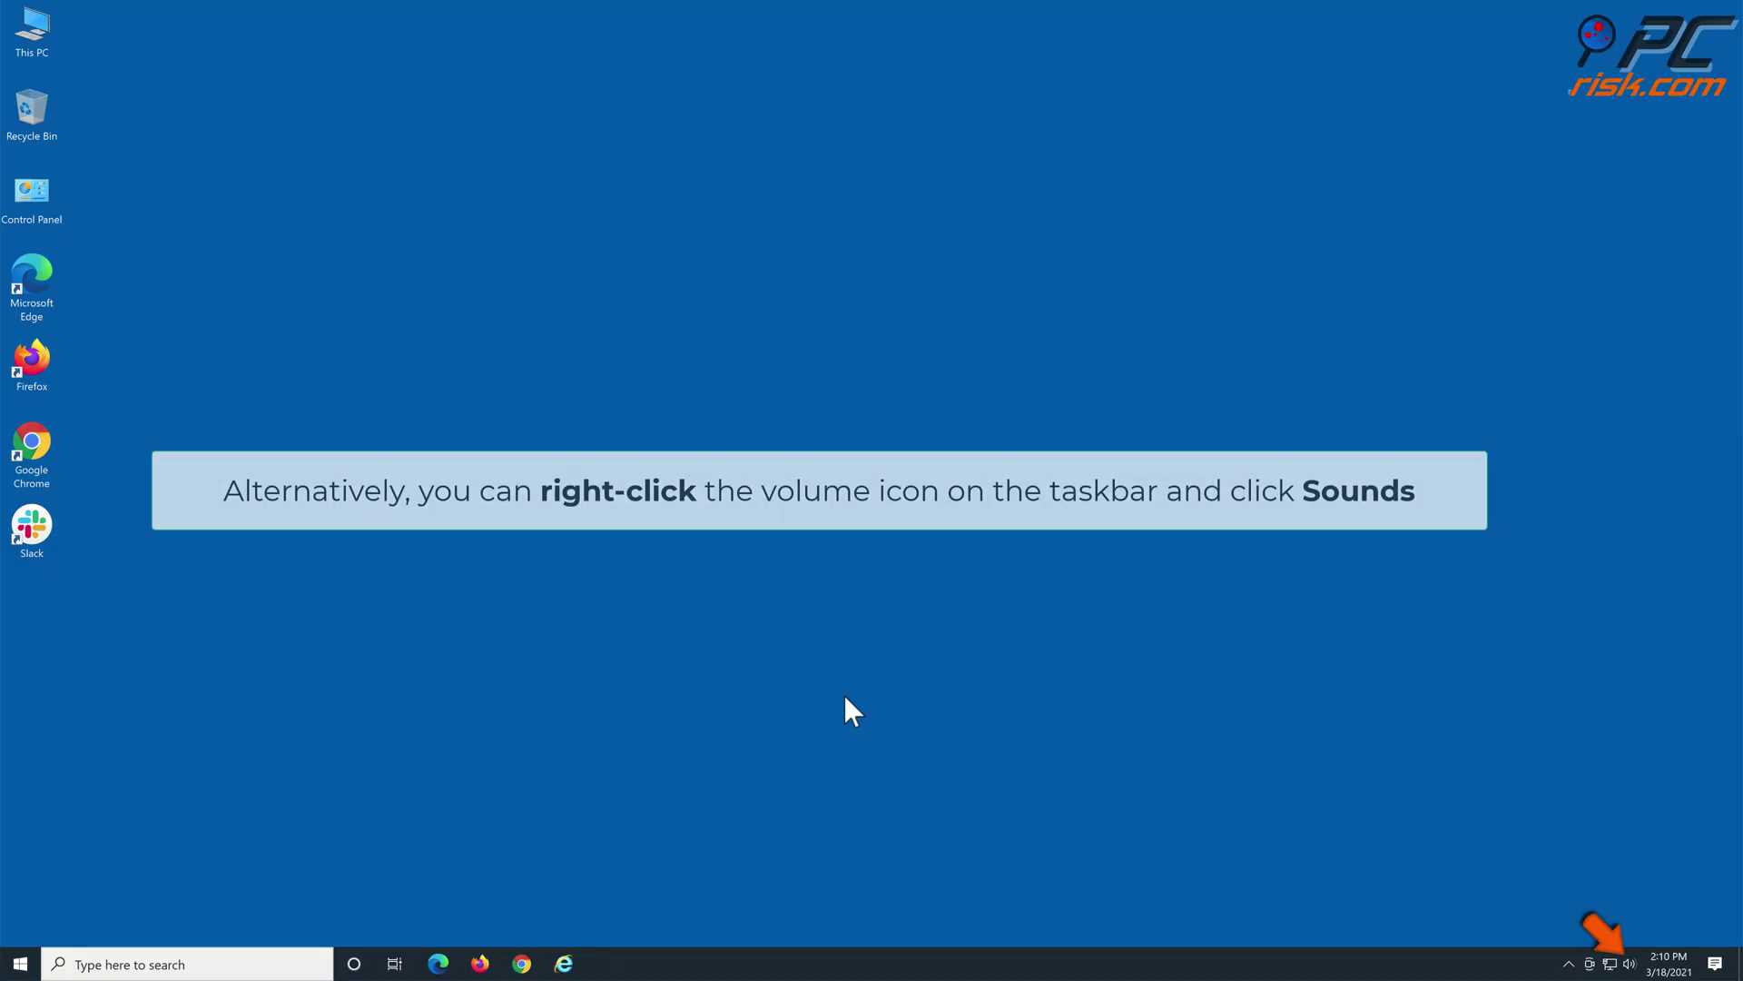
In the Sound dialog's Recording tab, select Headset Microphone as the recording device and confirm with OK
right_click(1630, 963)
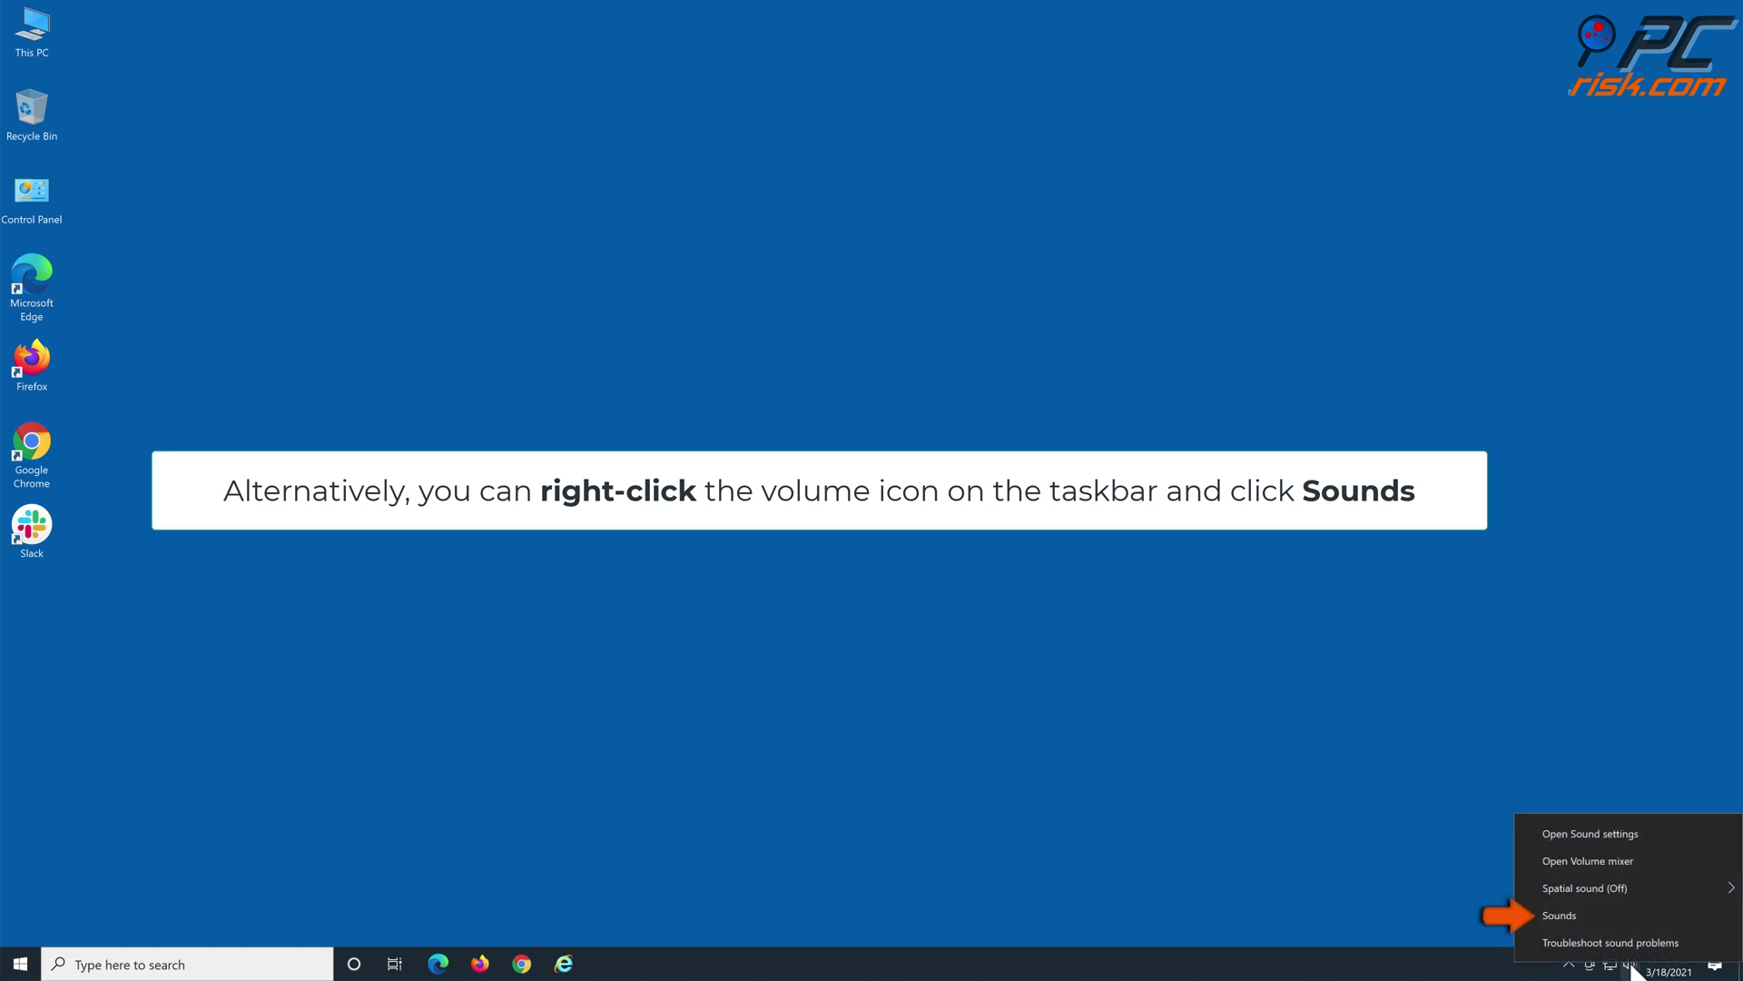
click(1598, 918)
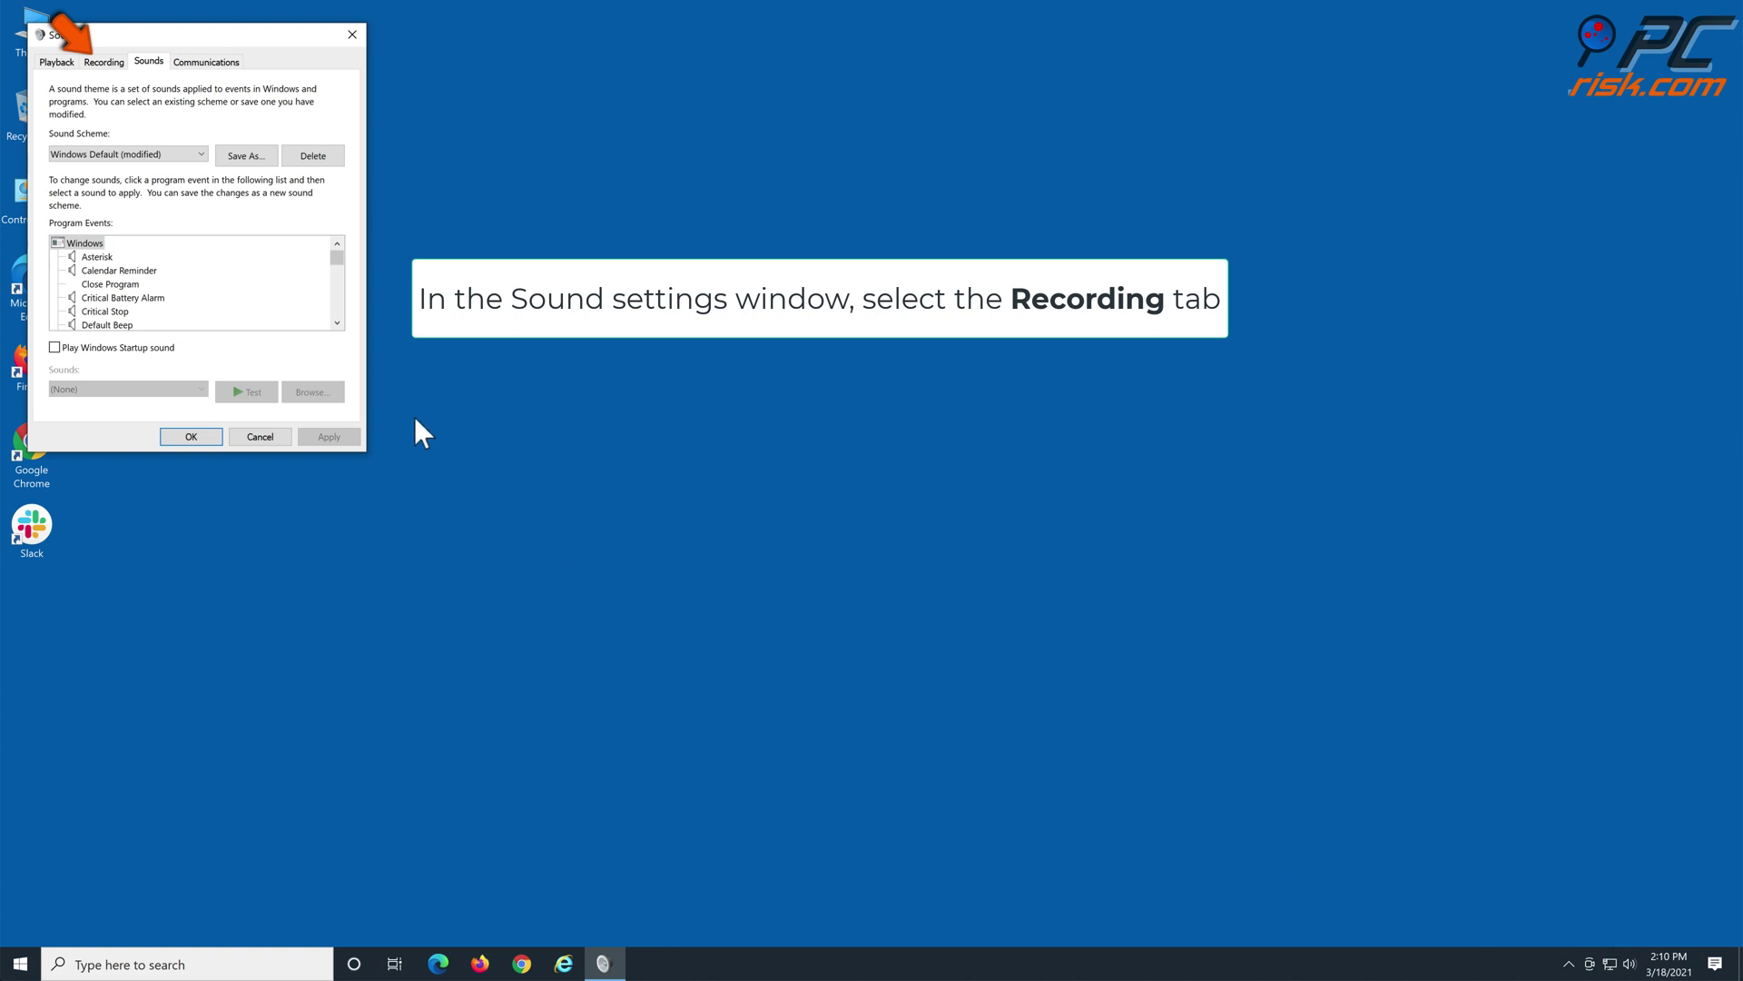
click(115, 68)
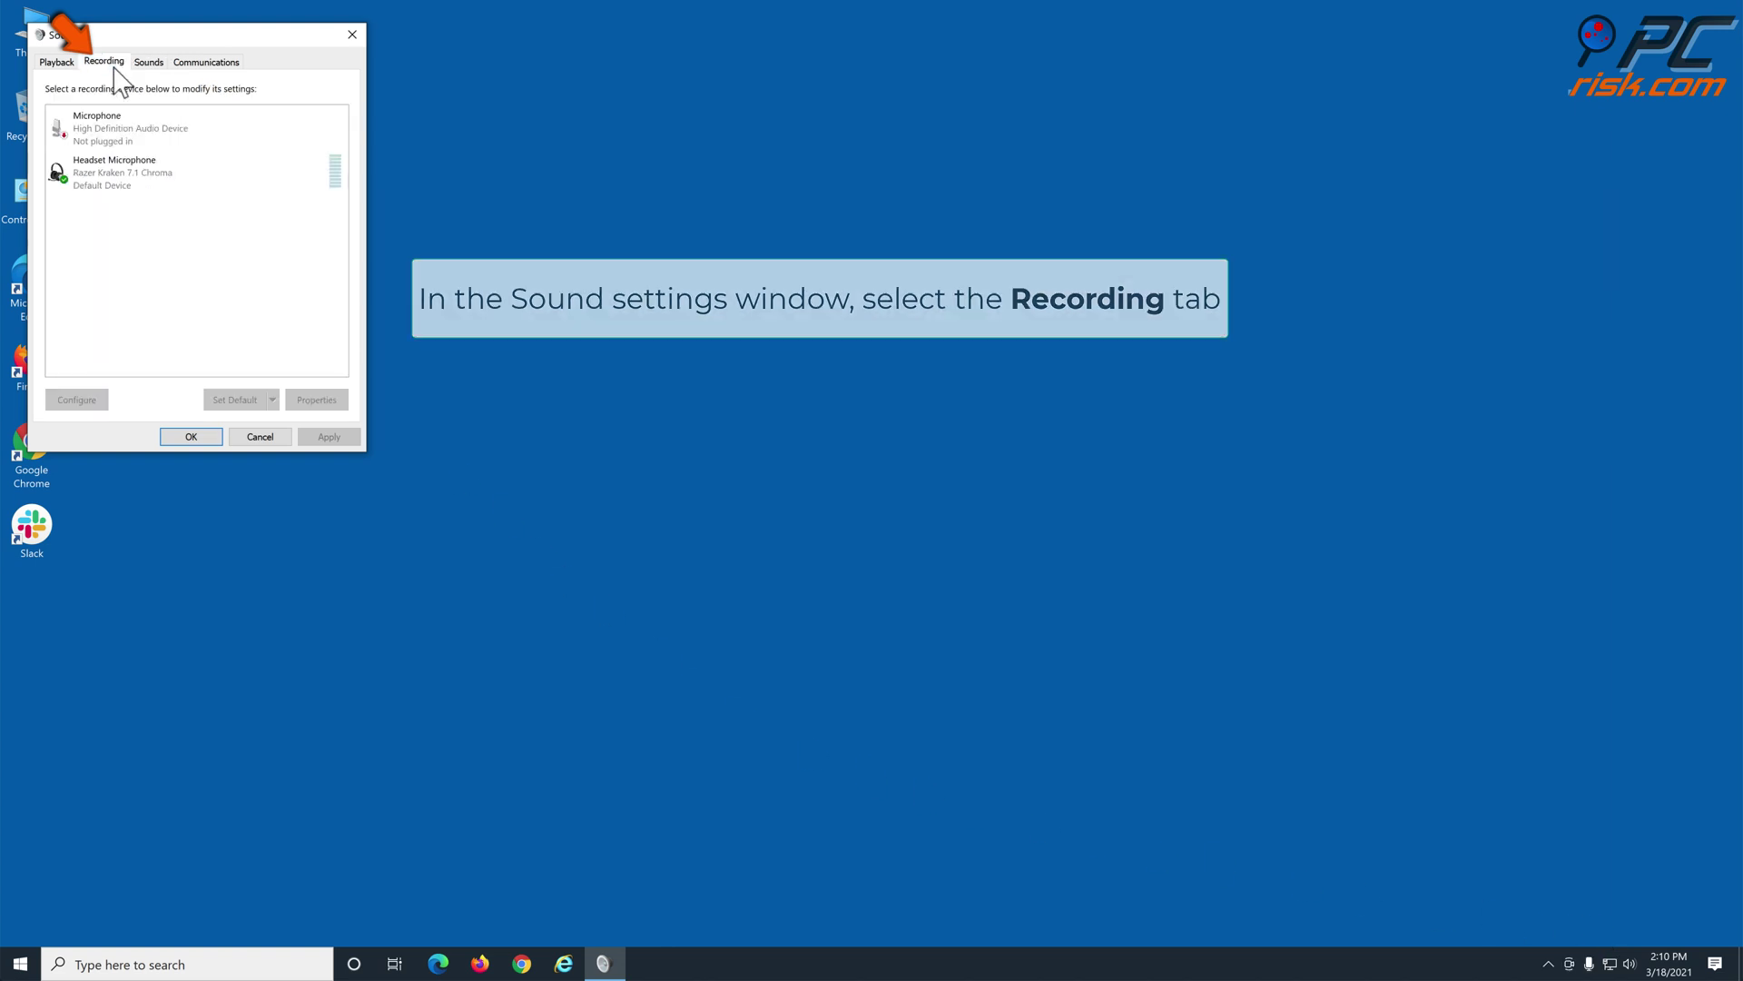
click(140, 185)
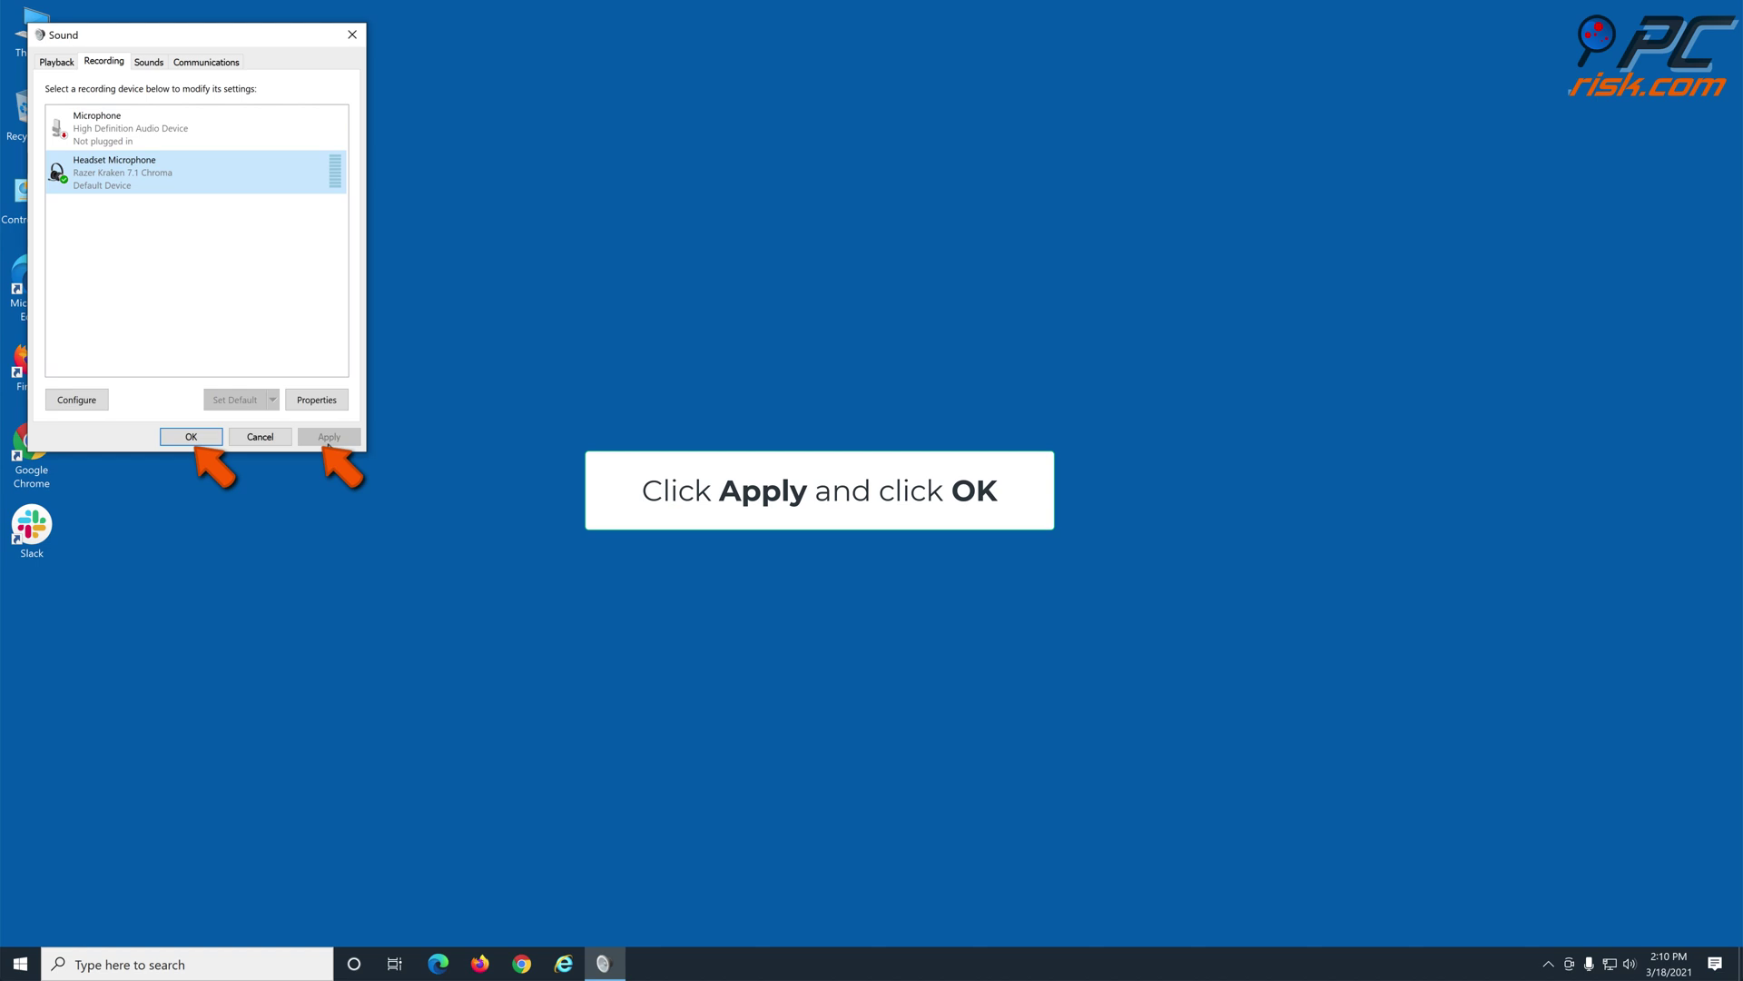
click(196, 443)
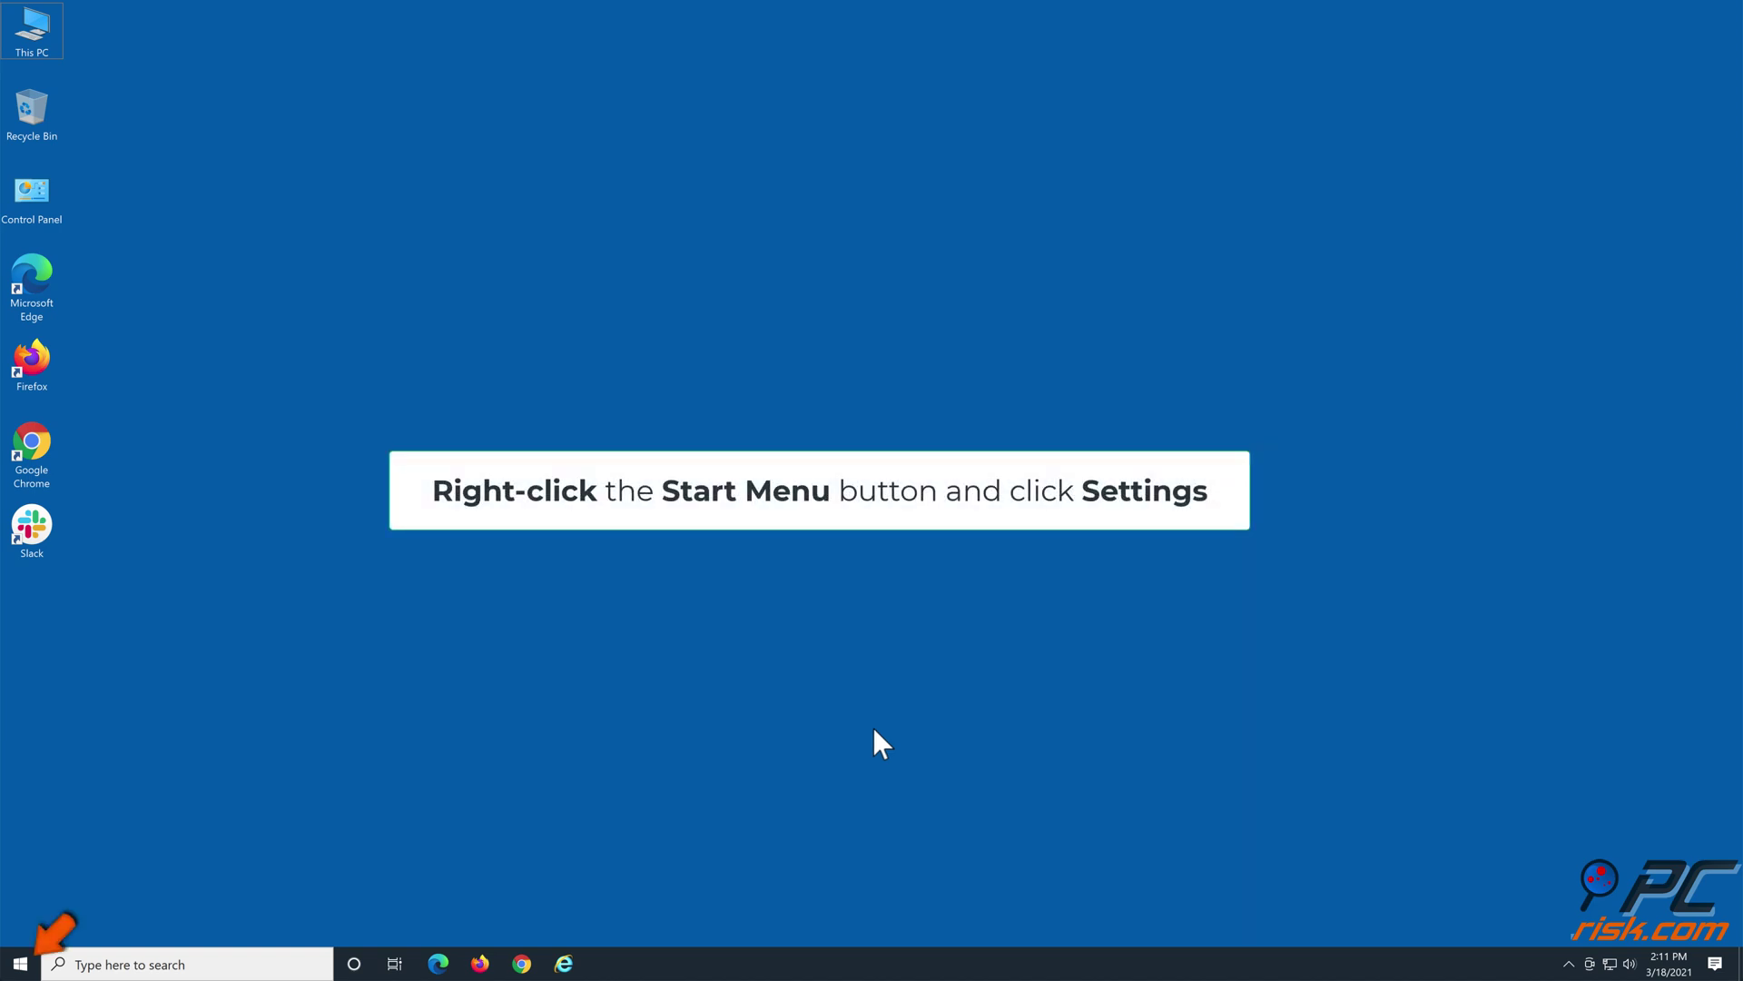
Start the Playing Audio troubleshooter from Update & Security > Troubleshoot > Additional troubleshooters
right_click(36, 958)
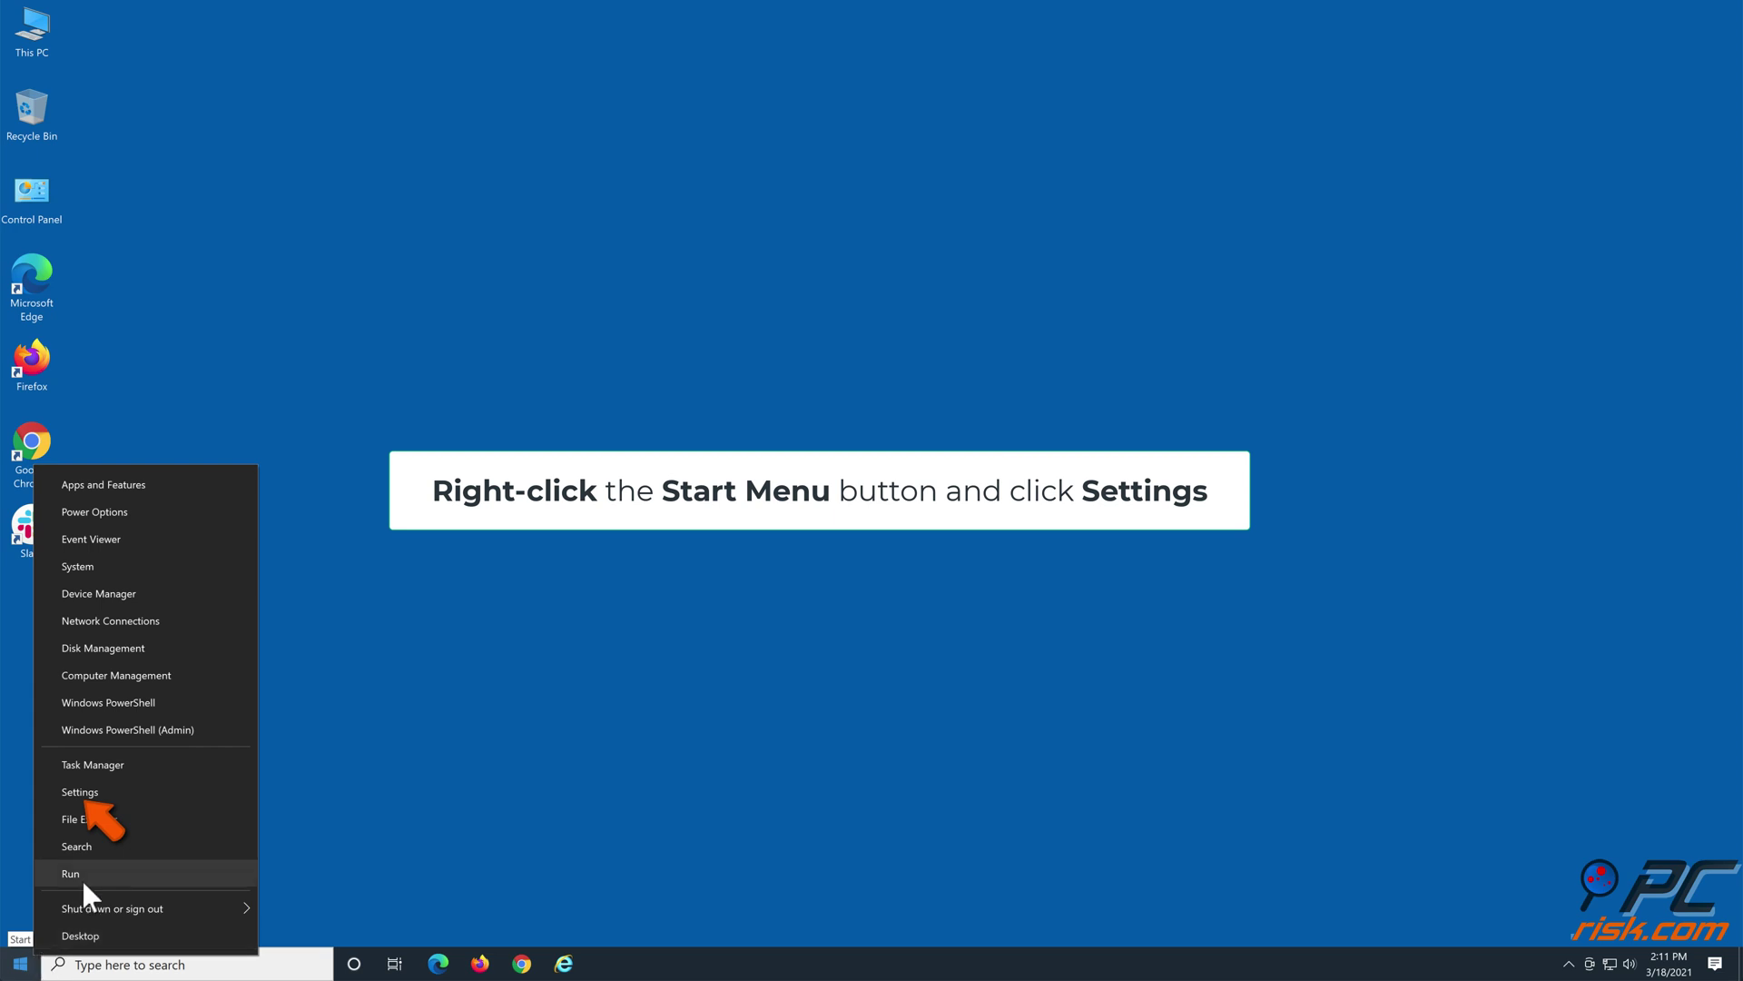
click(111, 790)
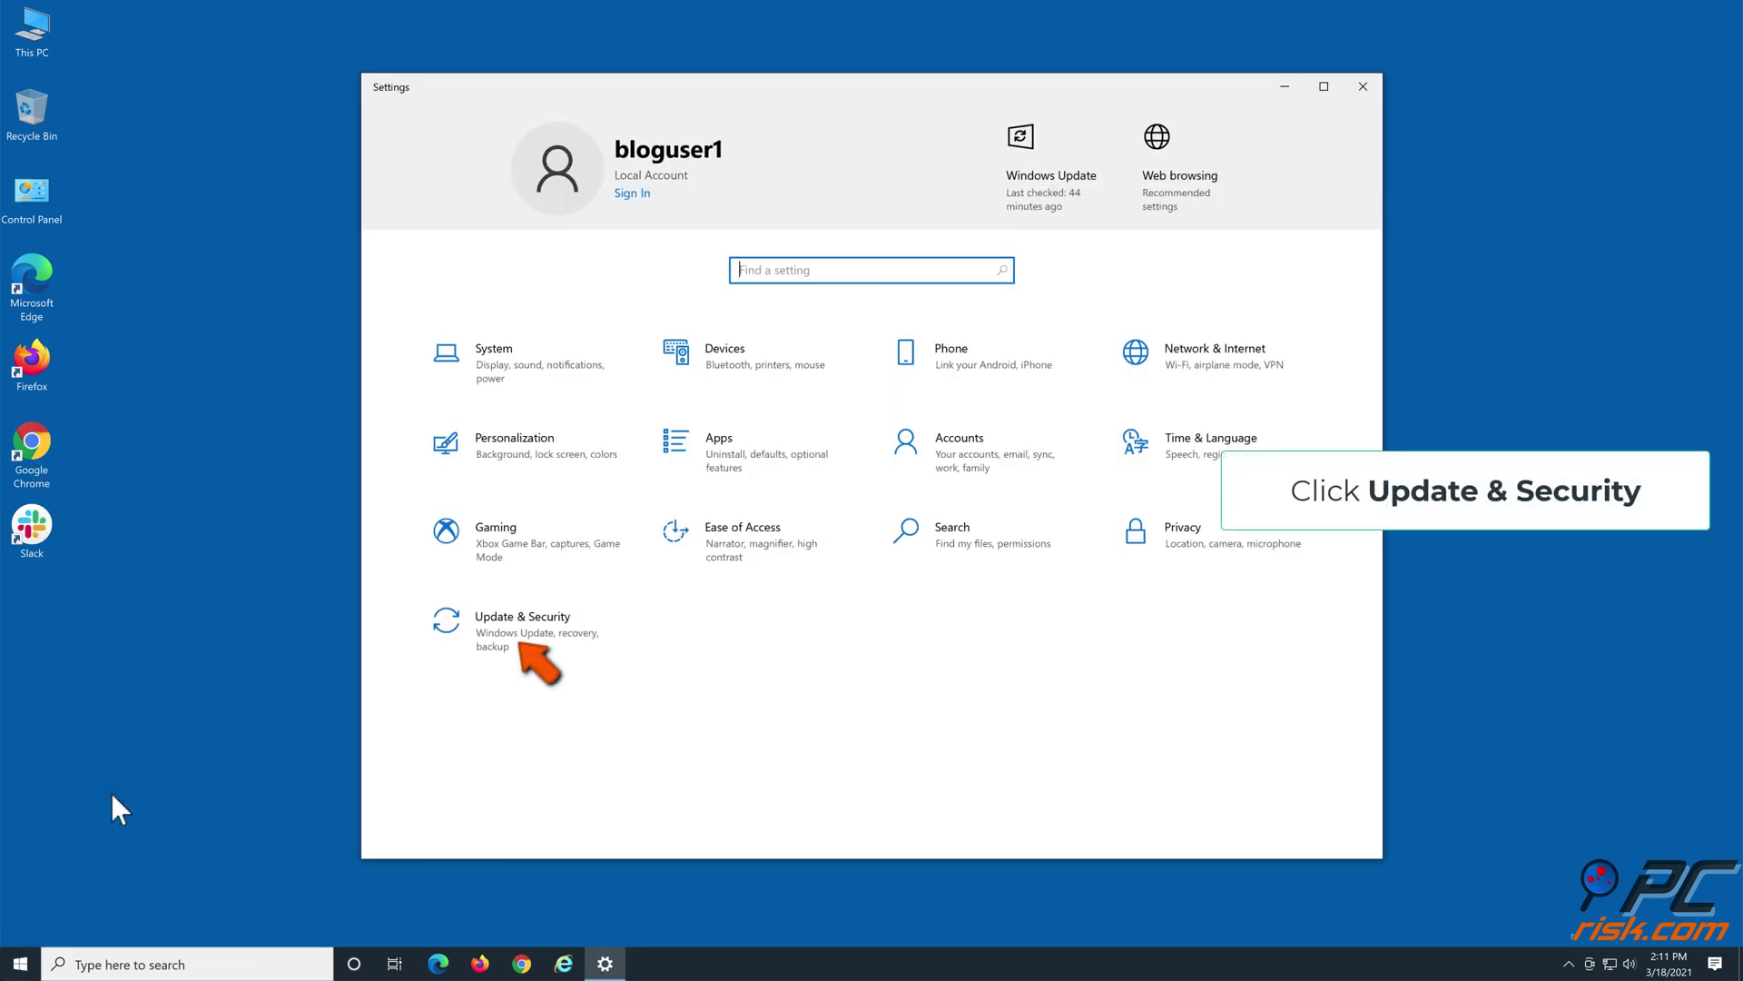
click(519, 648)
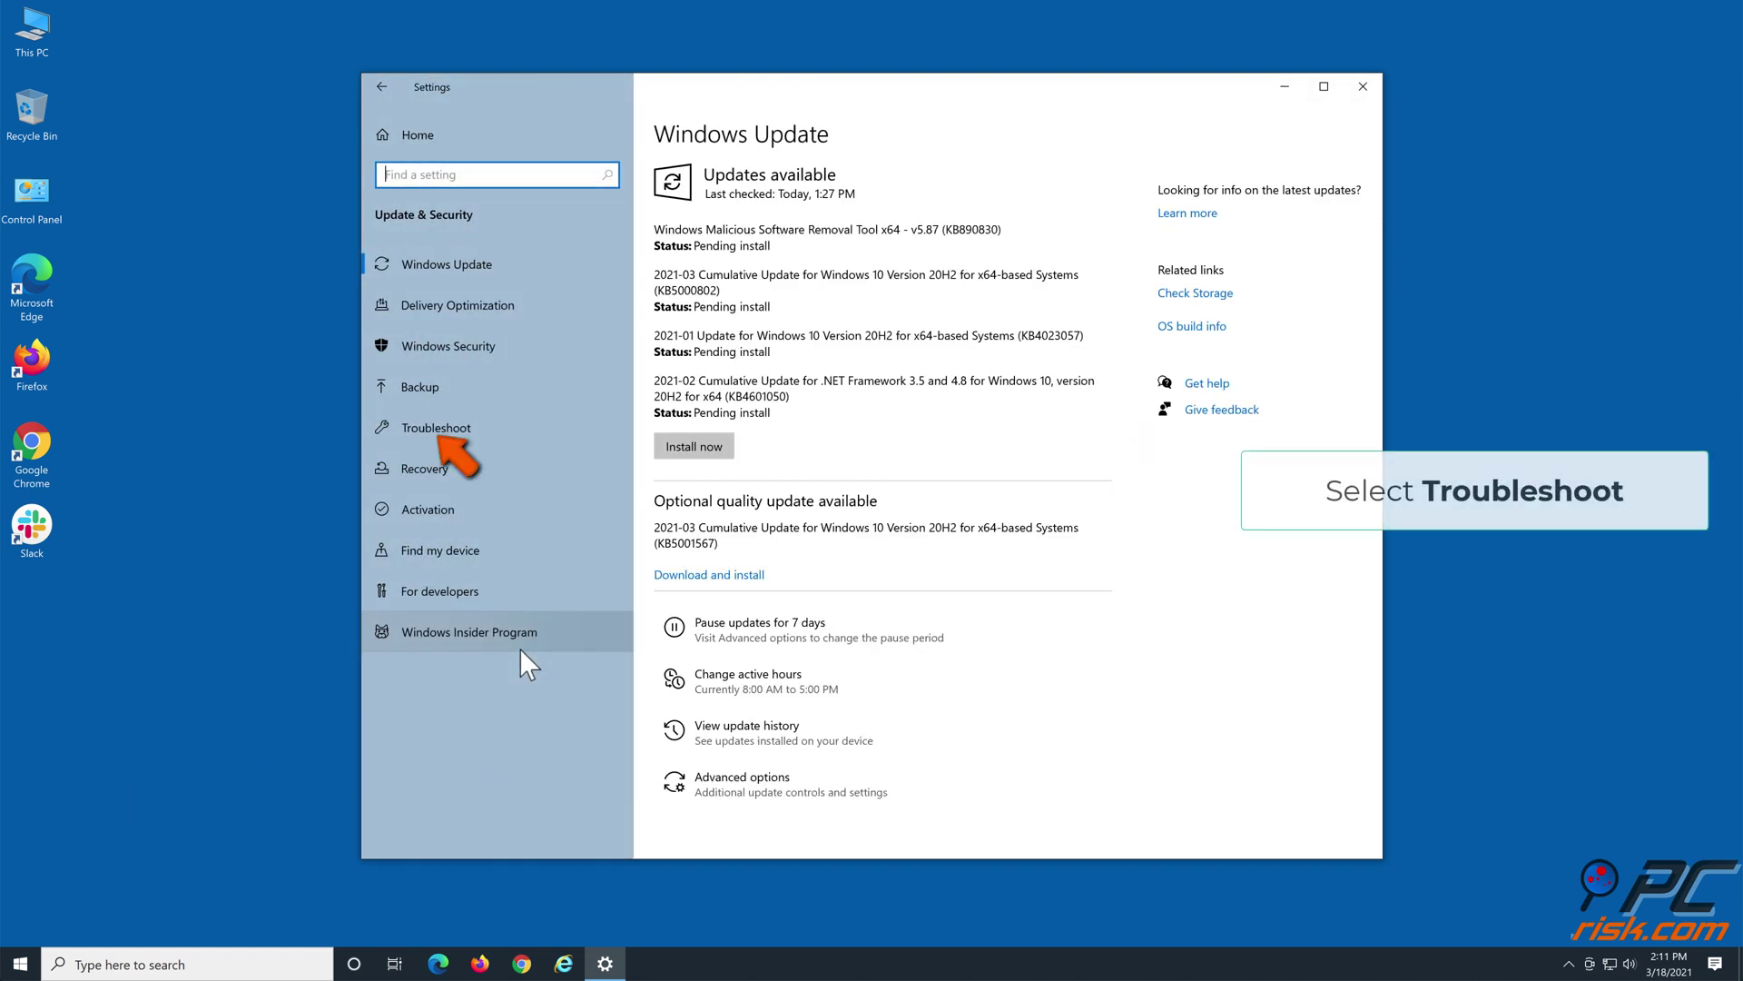
click(509, 434)
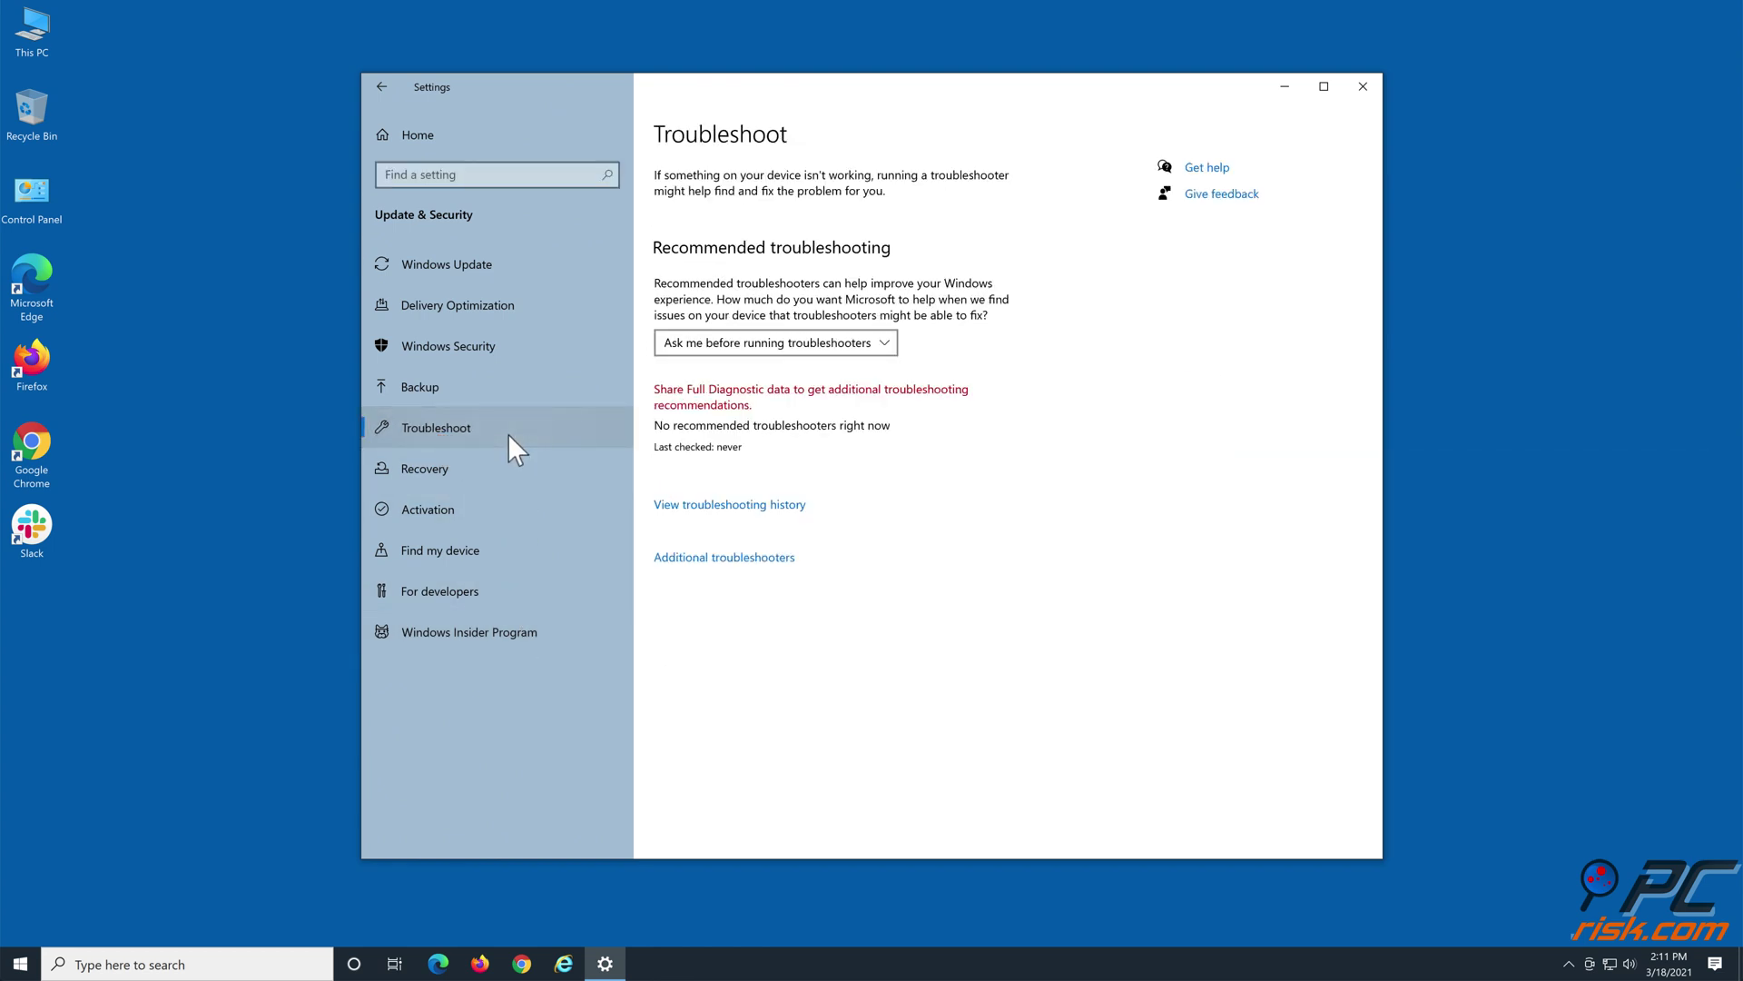
click(708, 559)
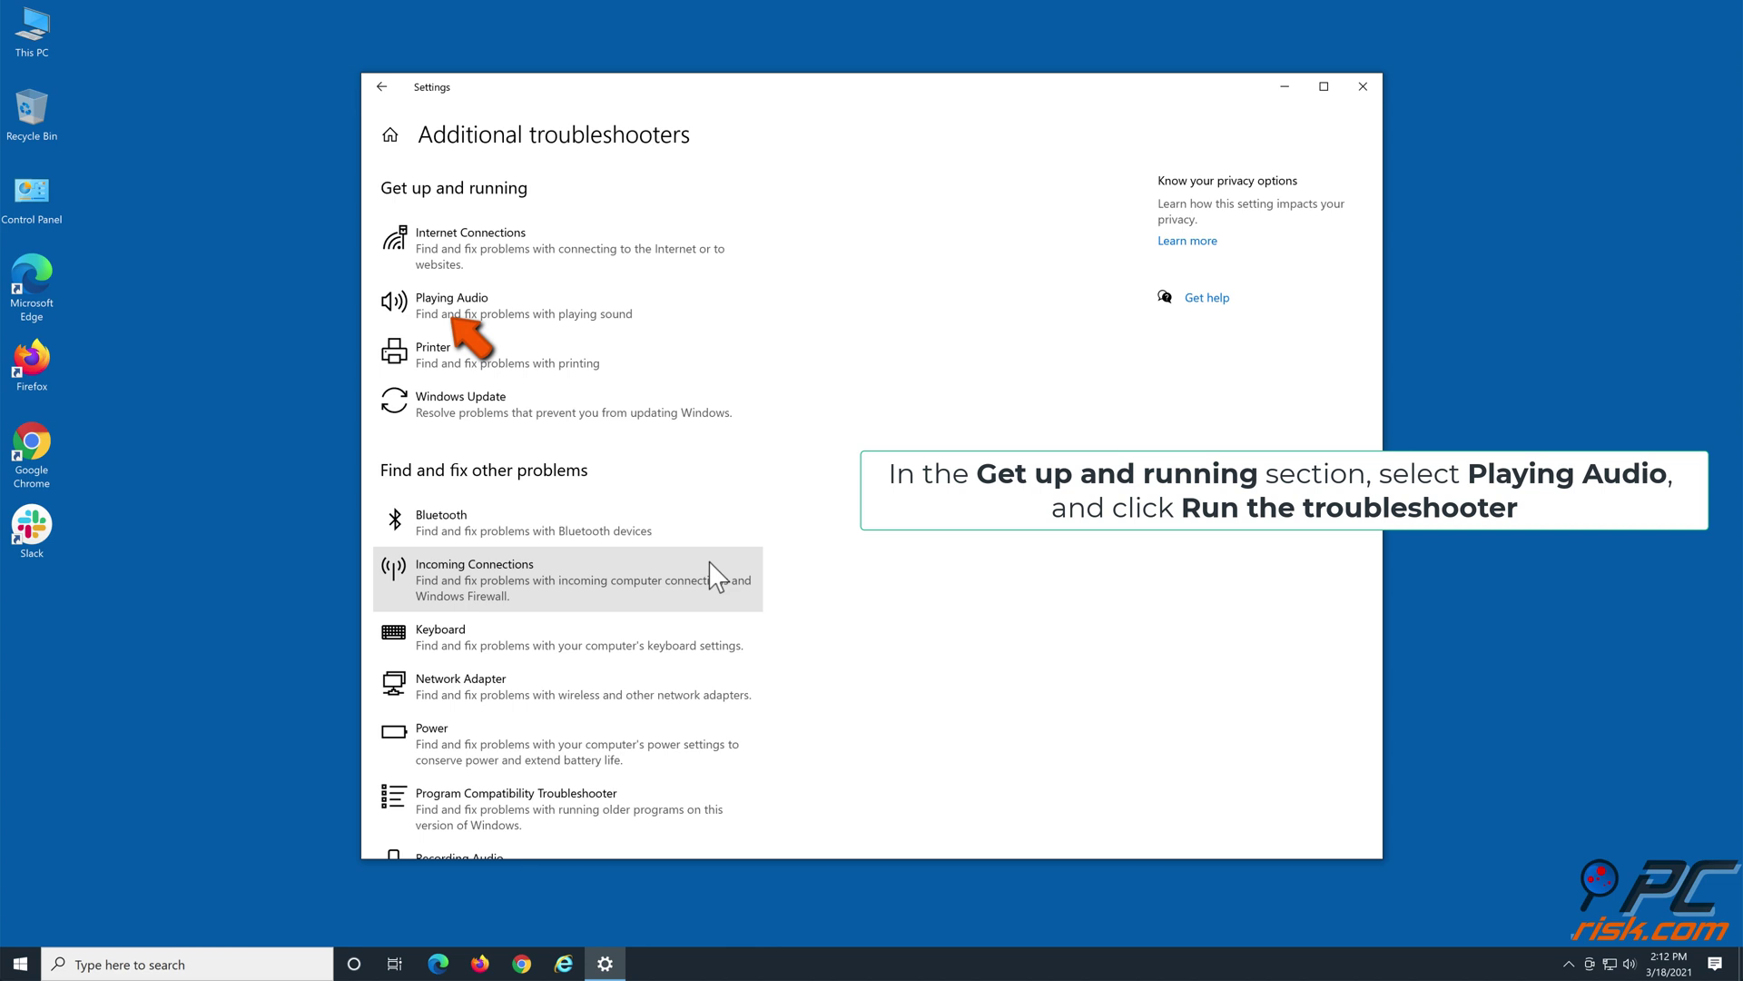
click(521, 310)
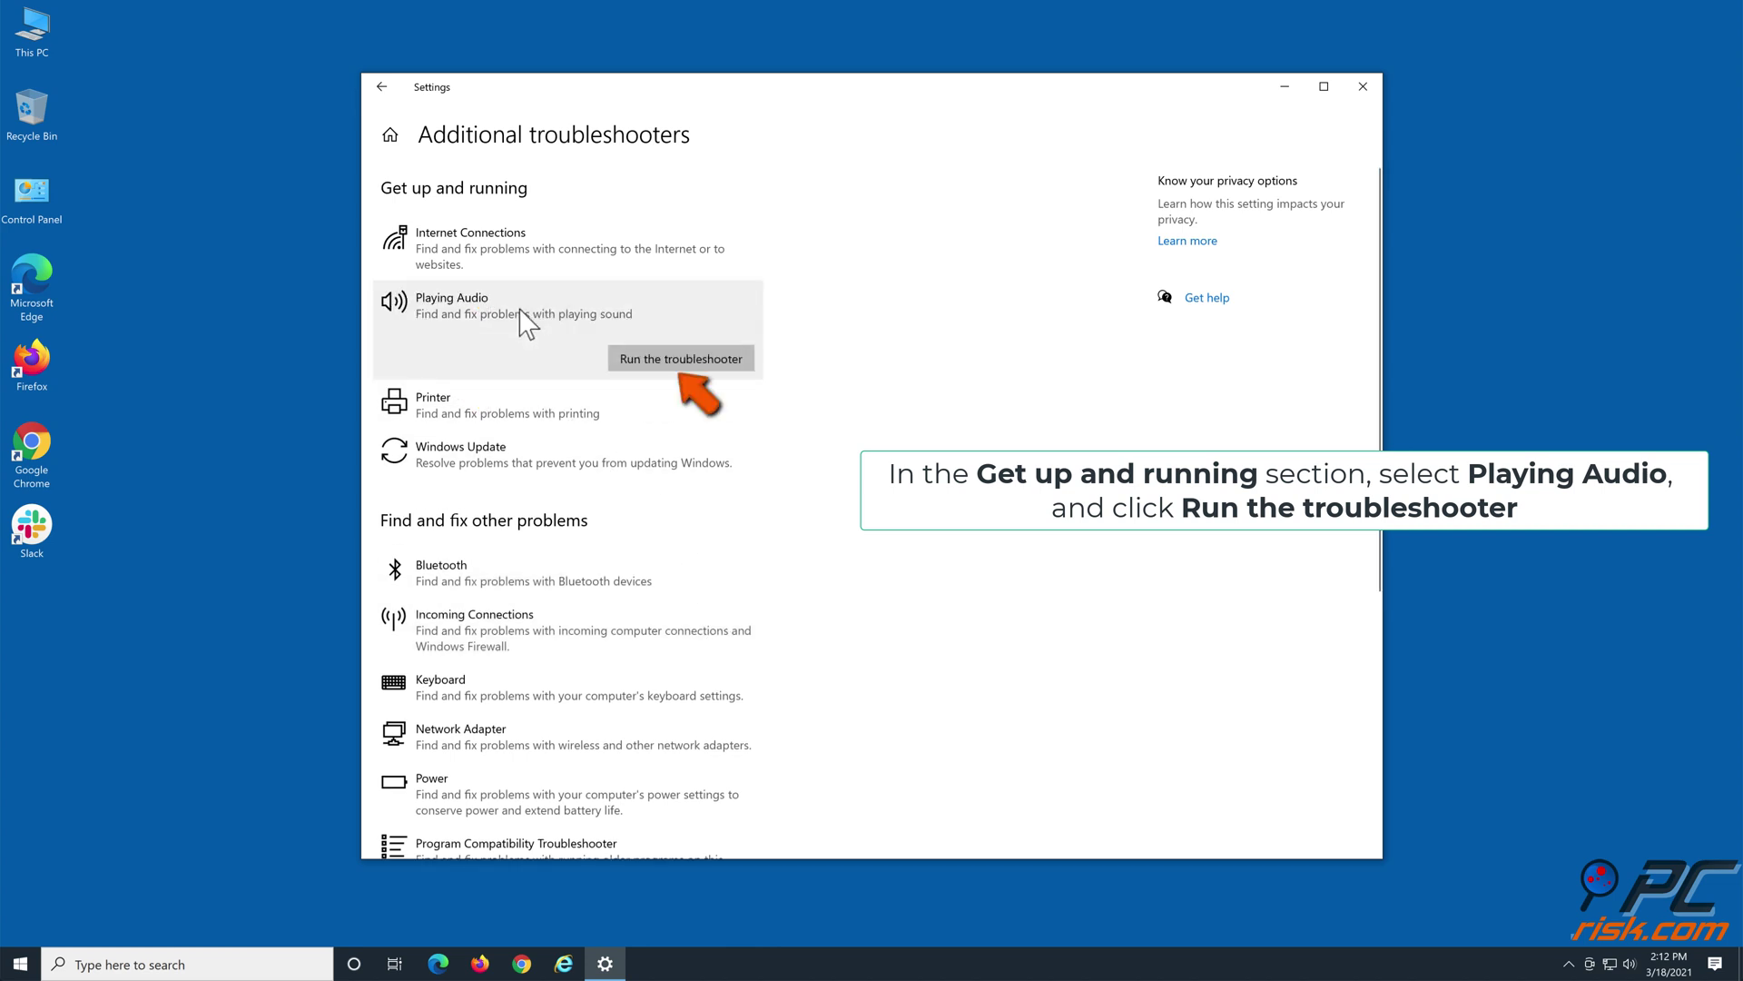
click(662, 364)
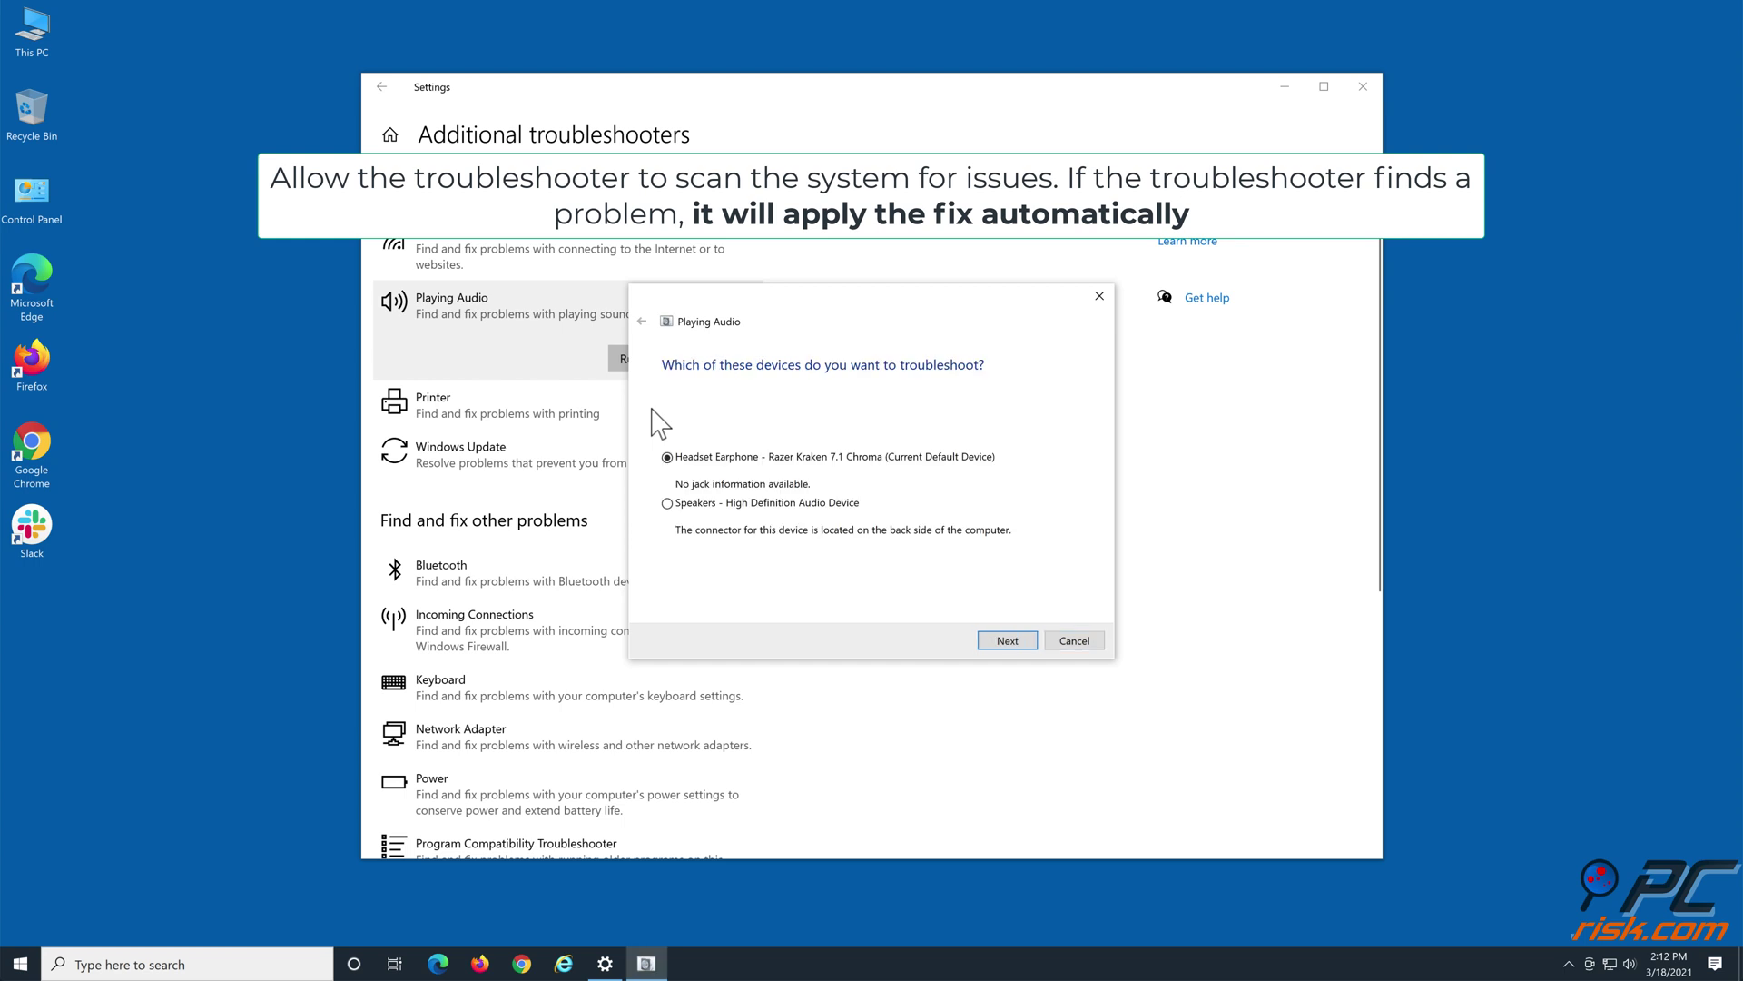
Troubleshoot the default headset, decline Audio Enhancements, close the troubleshooter, and close Settings
click(1007, 641)
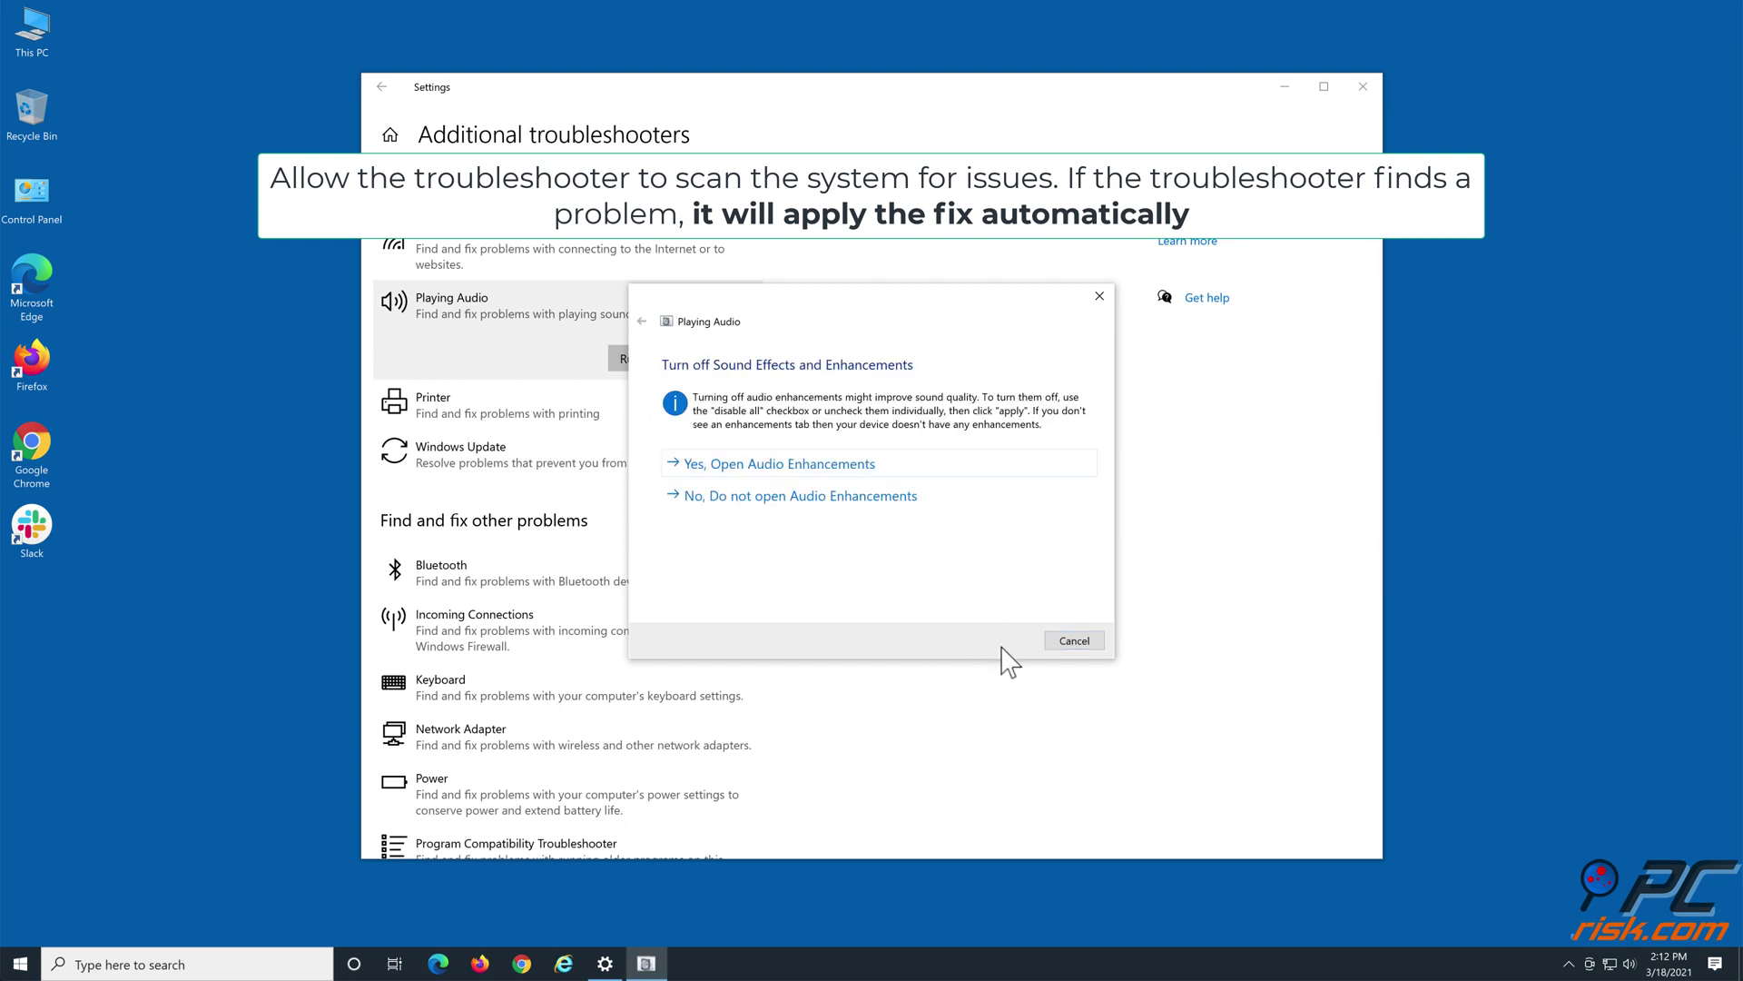
click(868, 502)
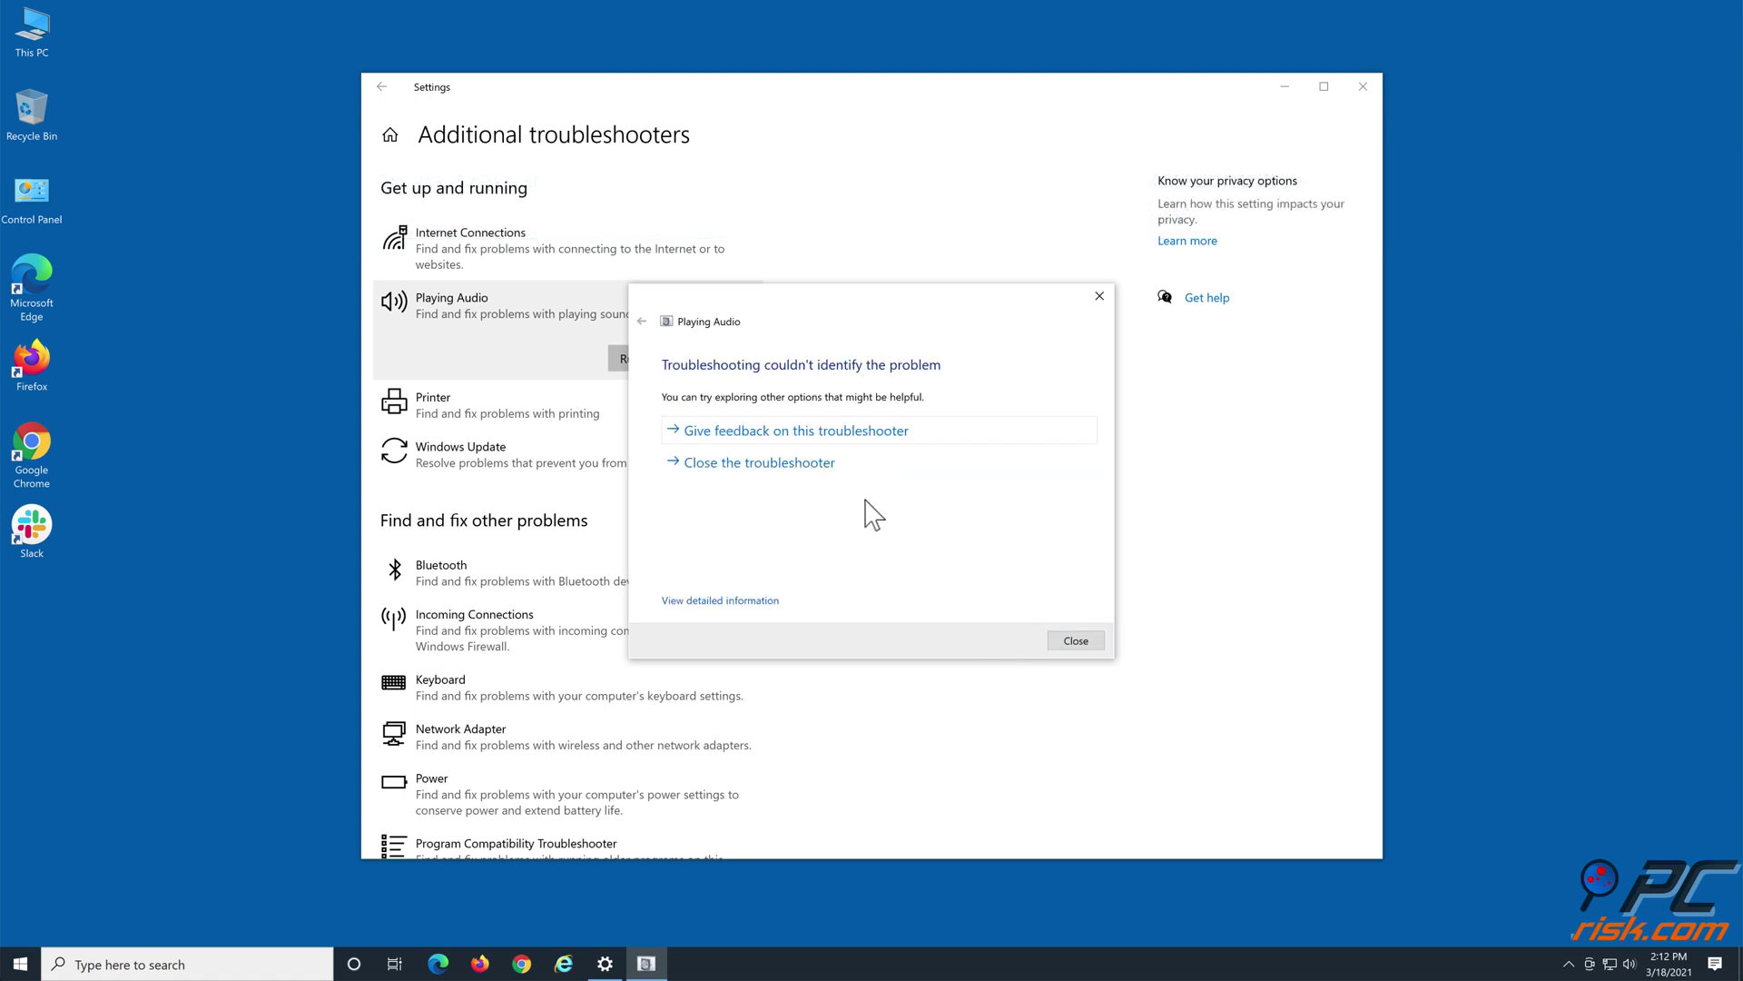
click(1056, 644)
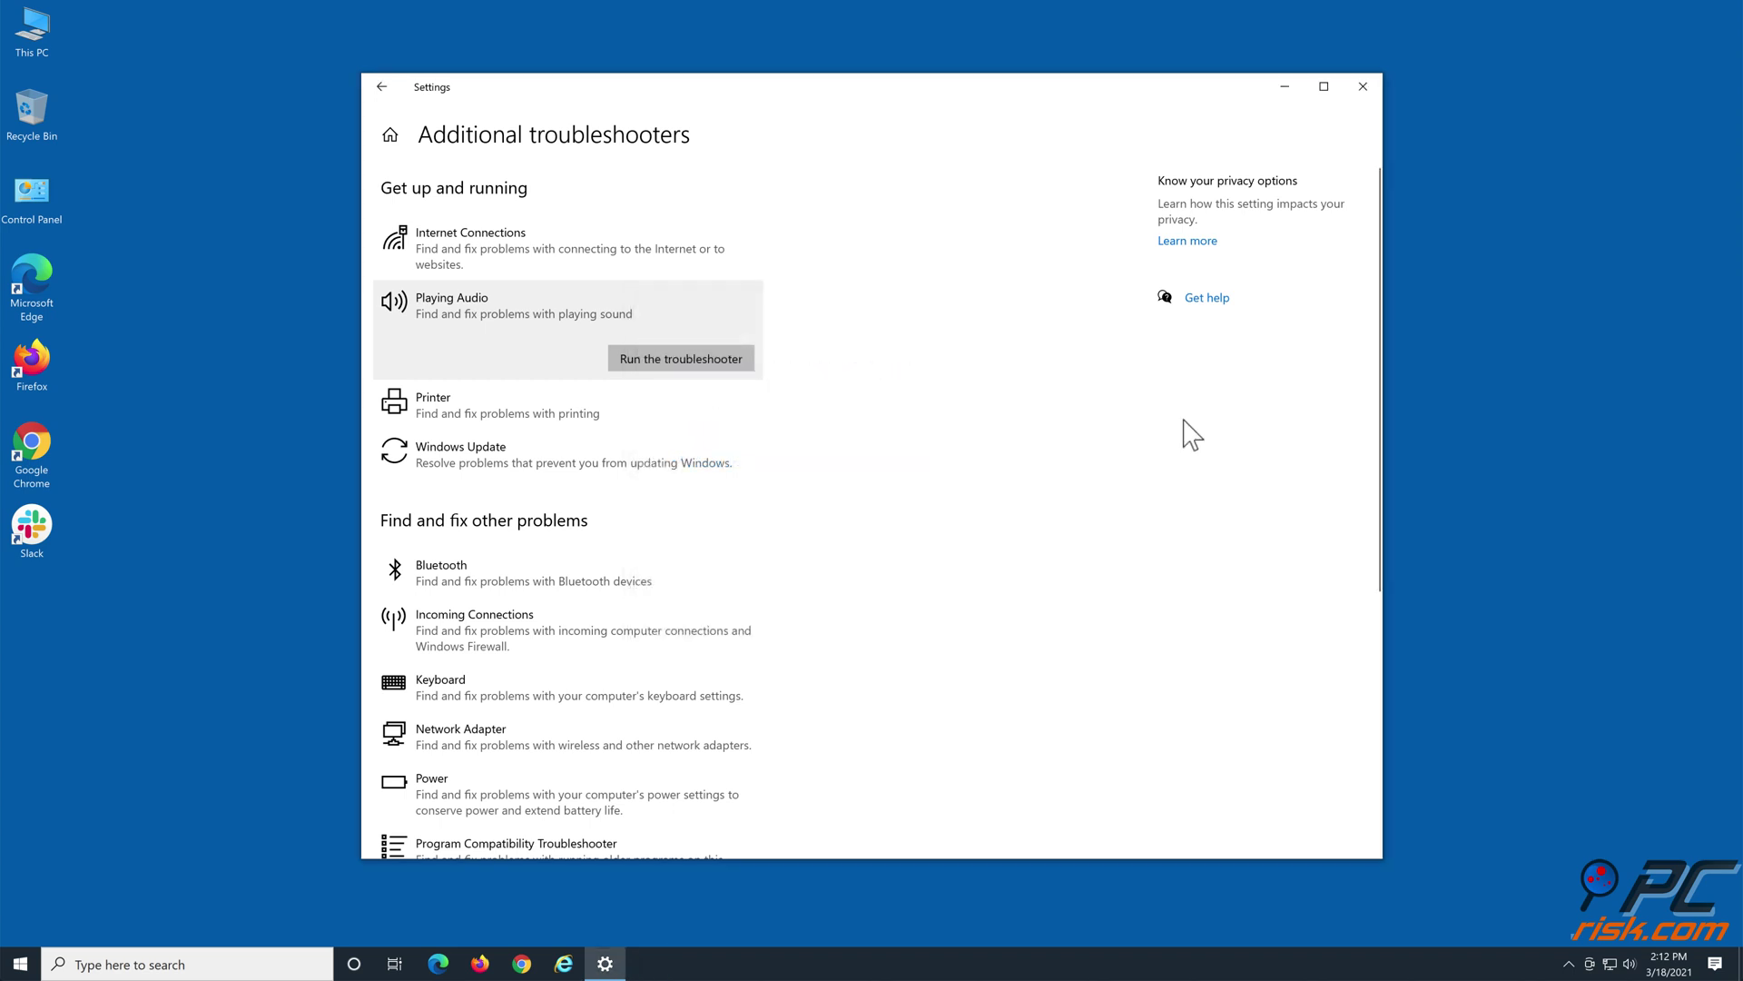
click(1362, 88)
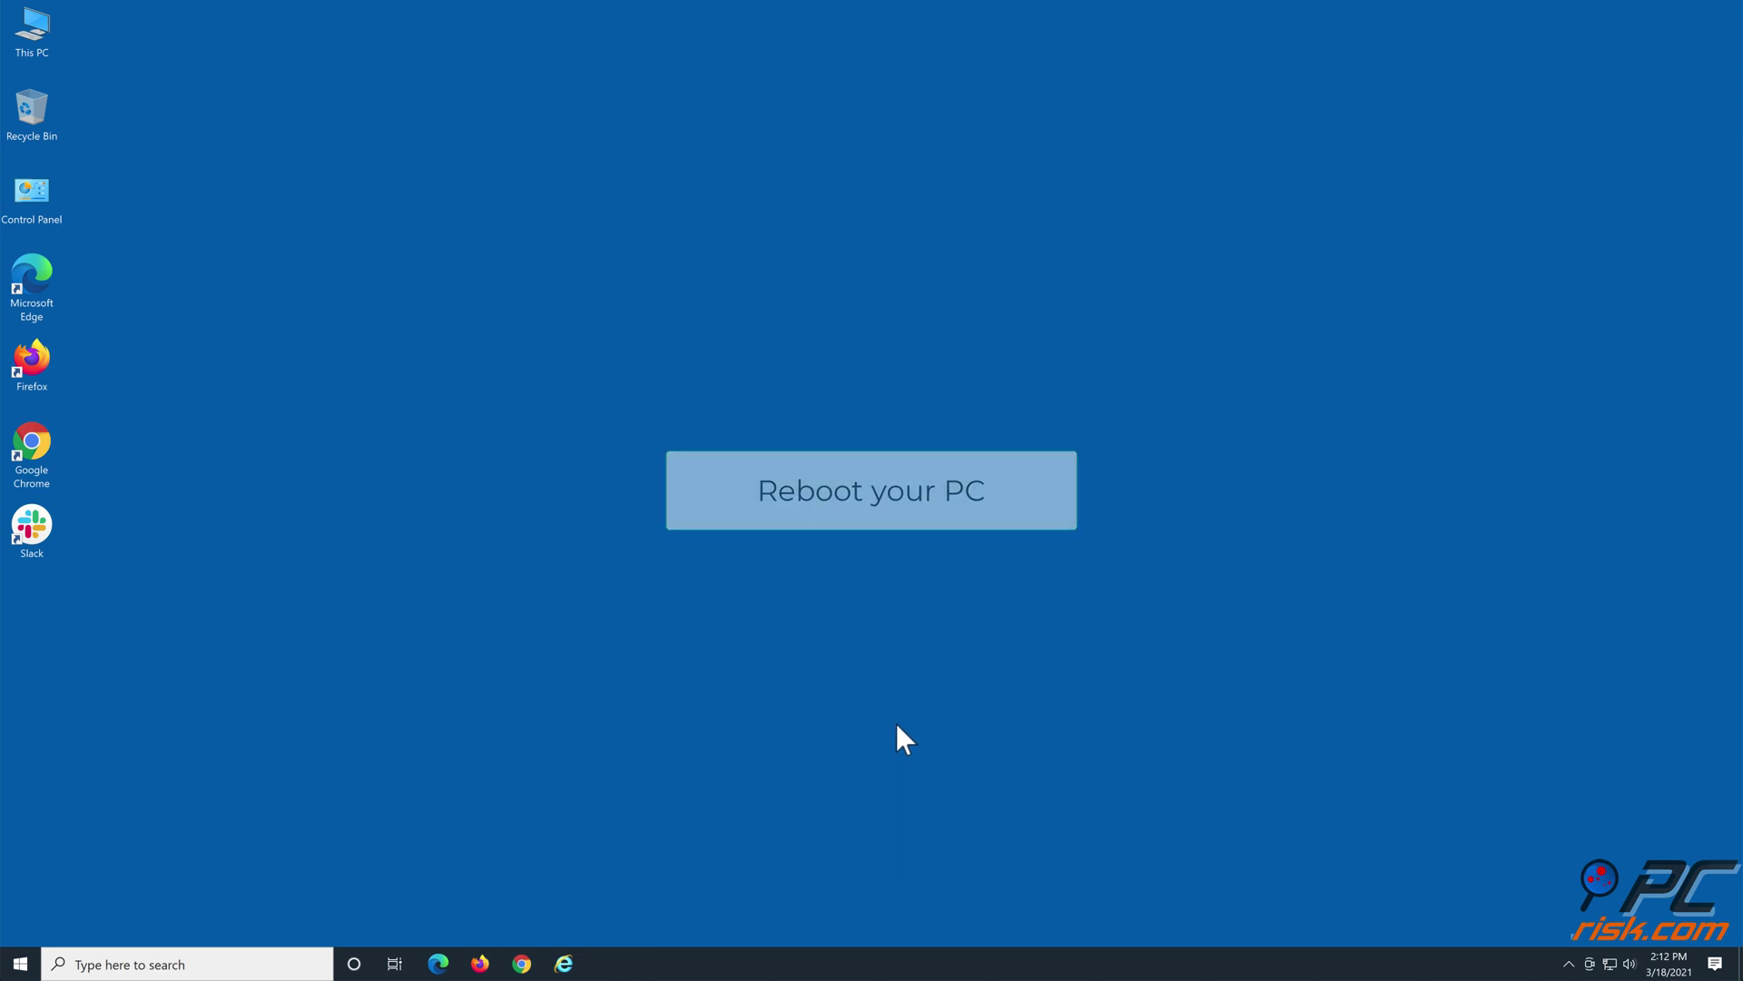
click(869, 623)
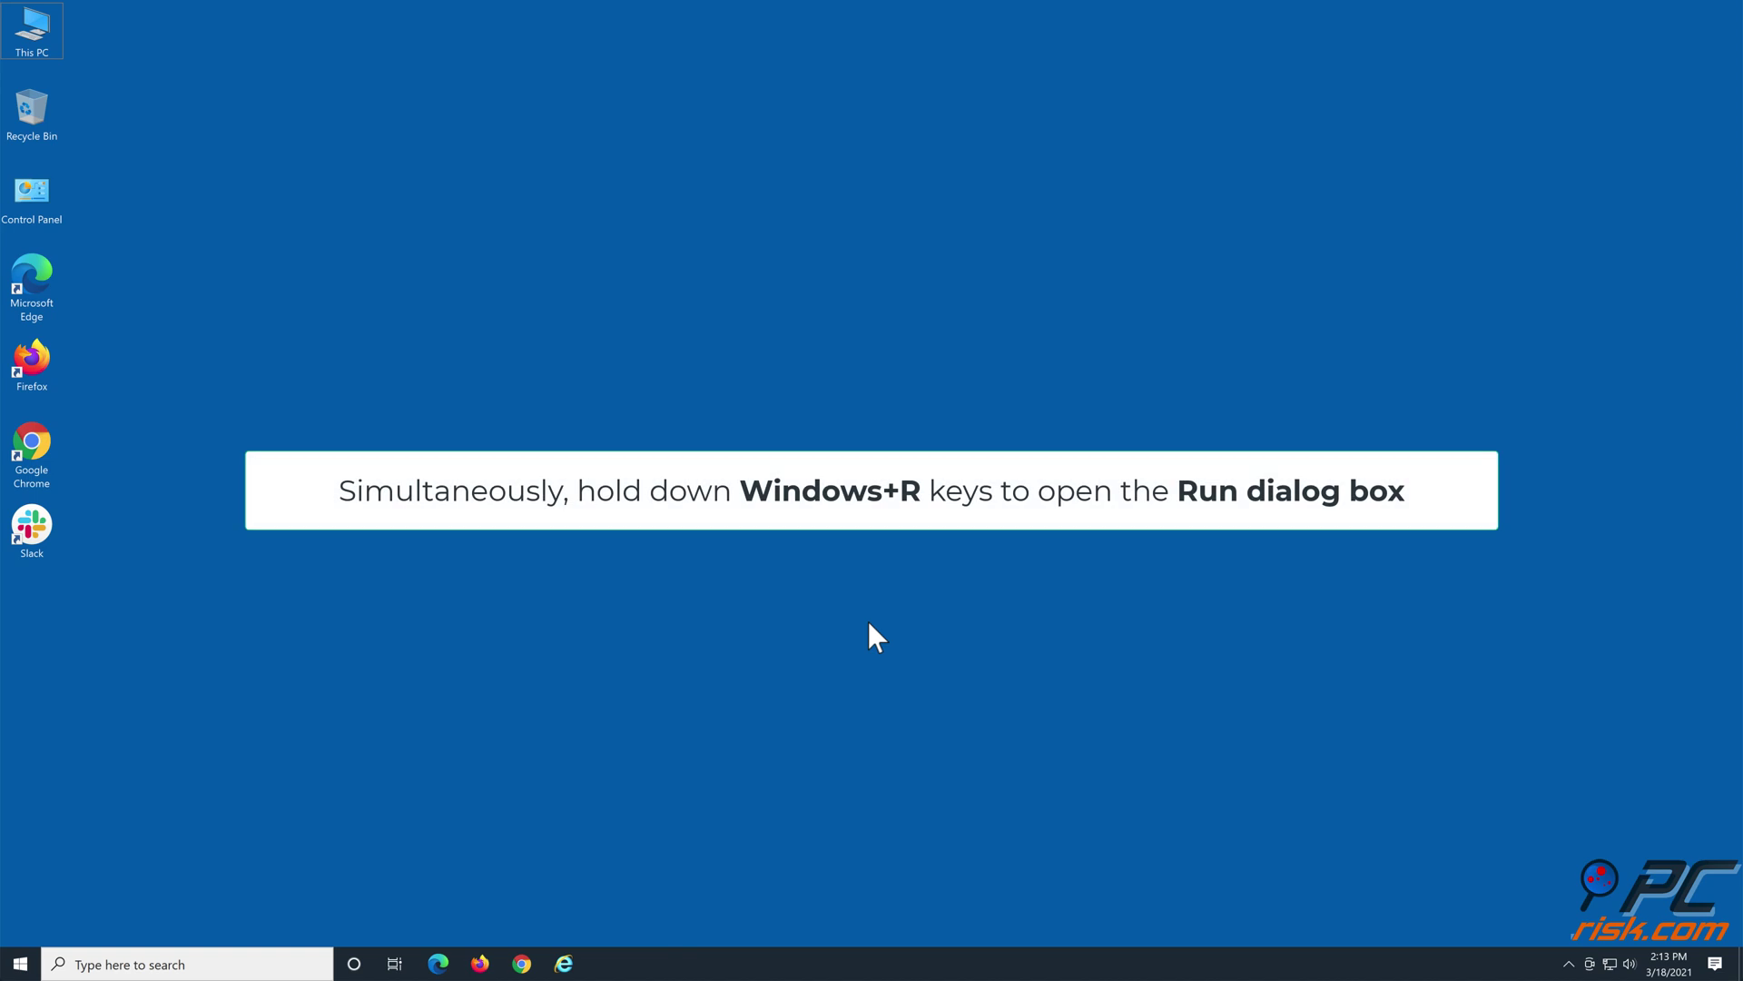
Open Device Manager by running 'devmgmt.msc' from the Run dialog
key(super+r)
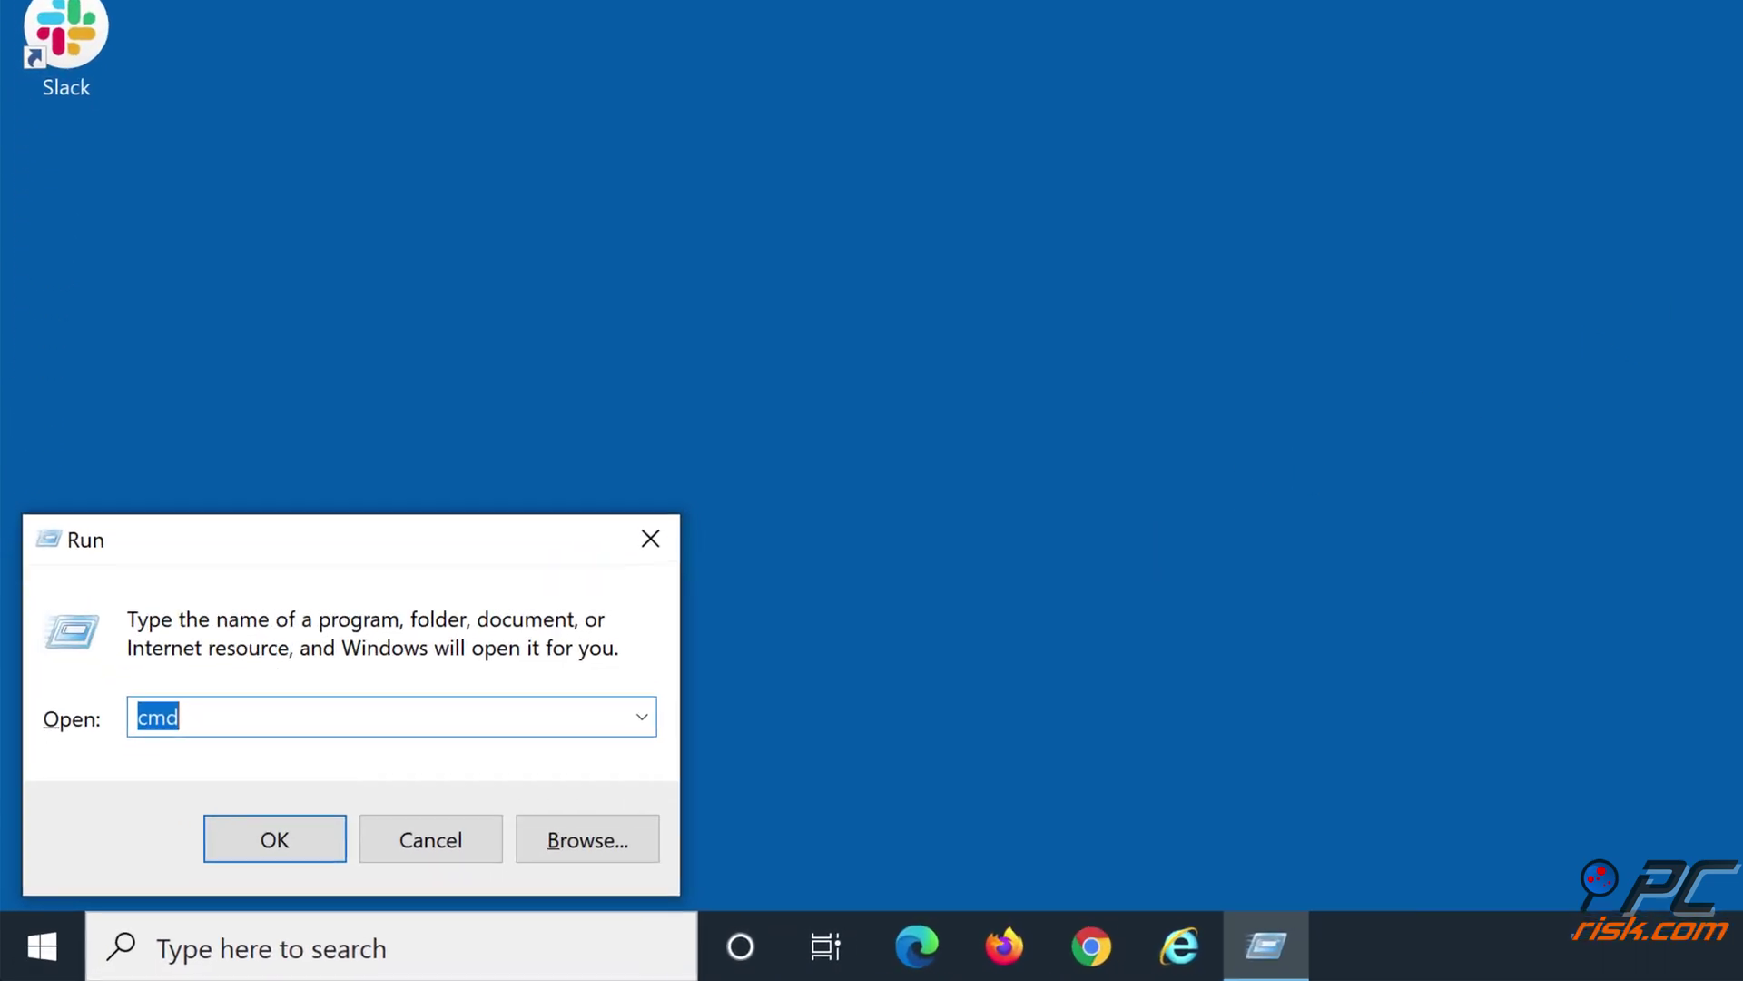
text(dev)
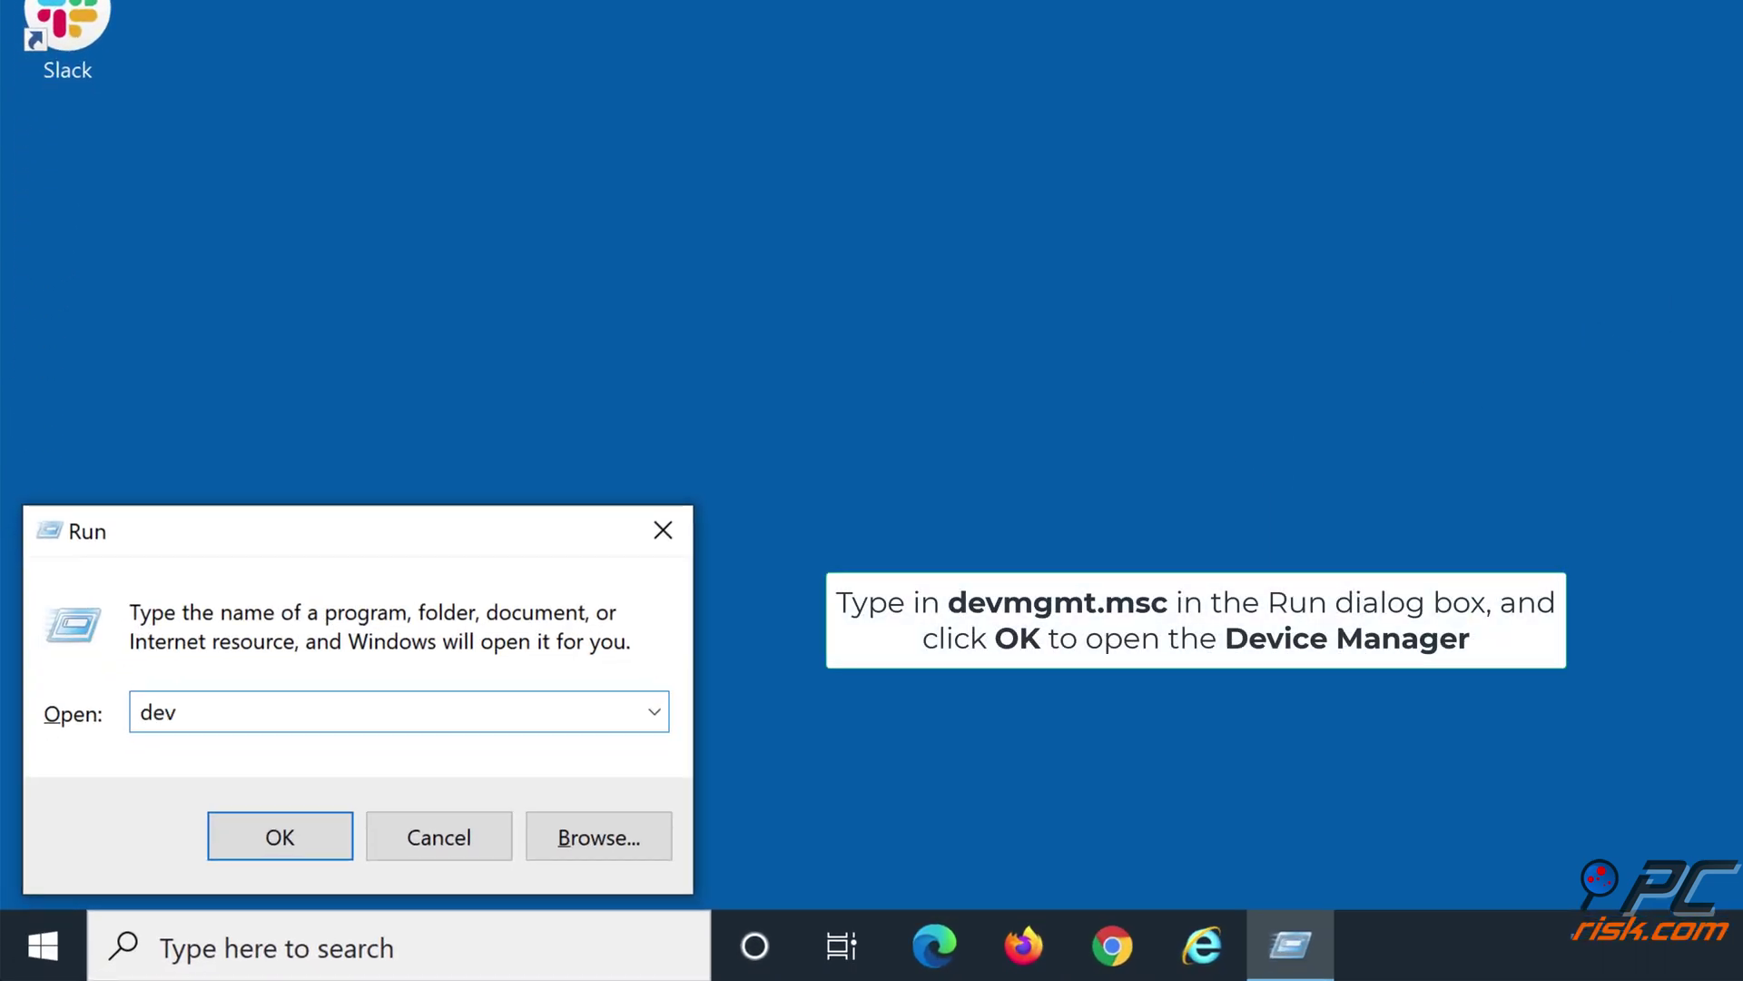
text(mgm)
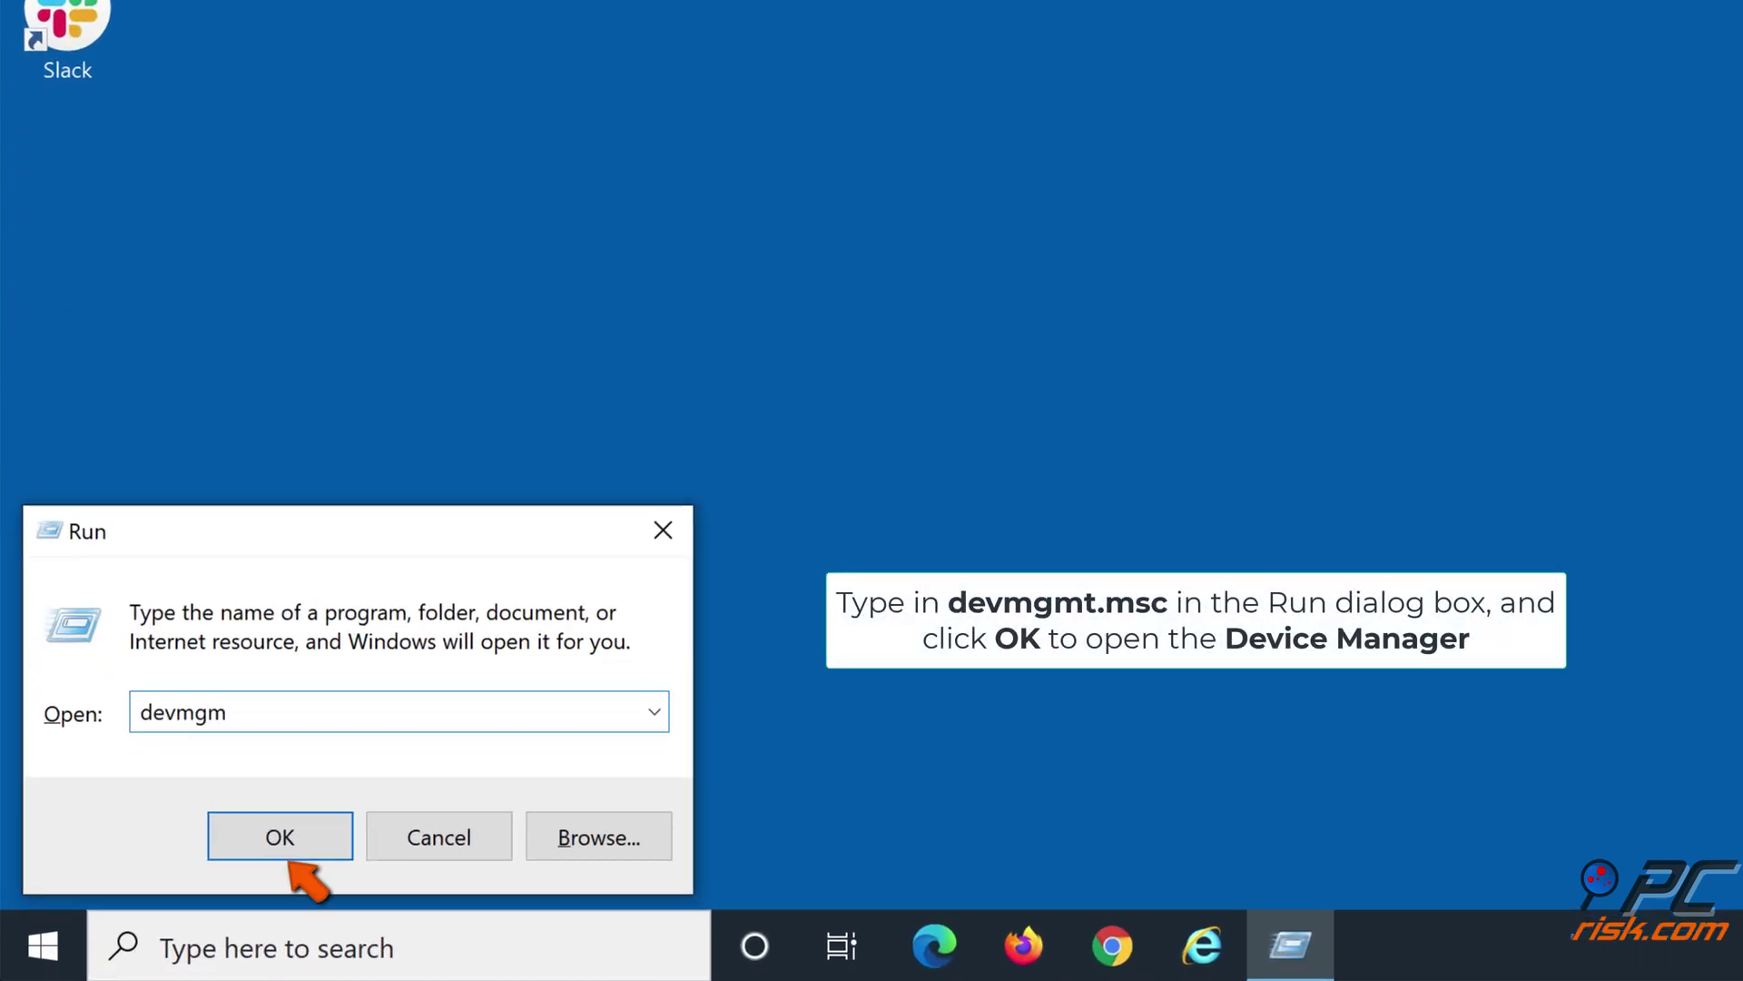
text(t.m)
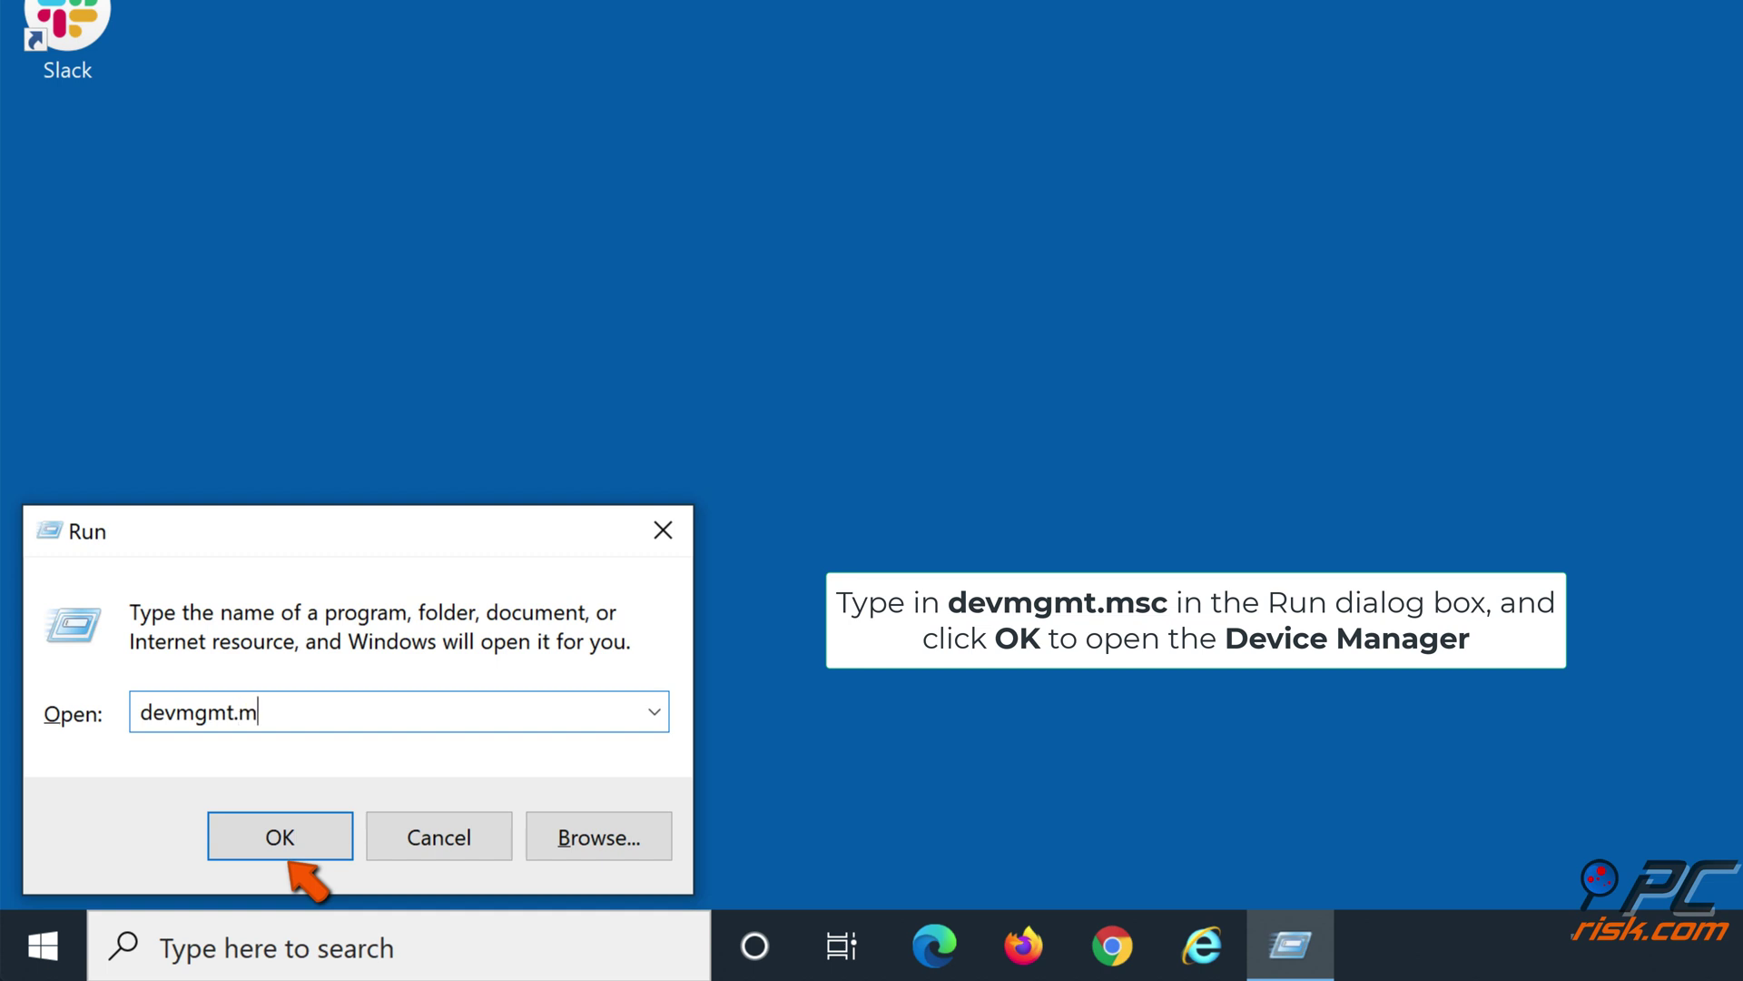
text(sc)
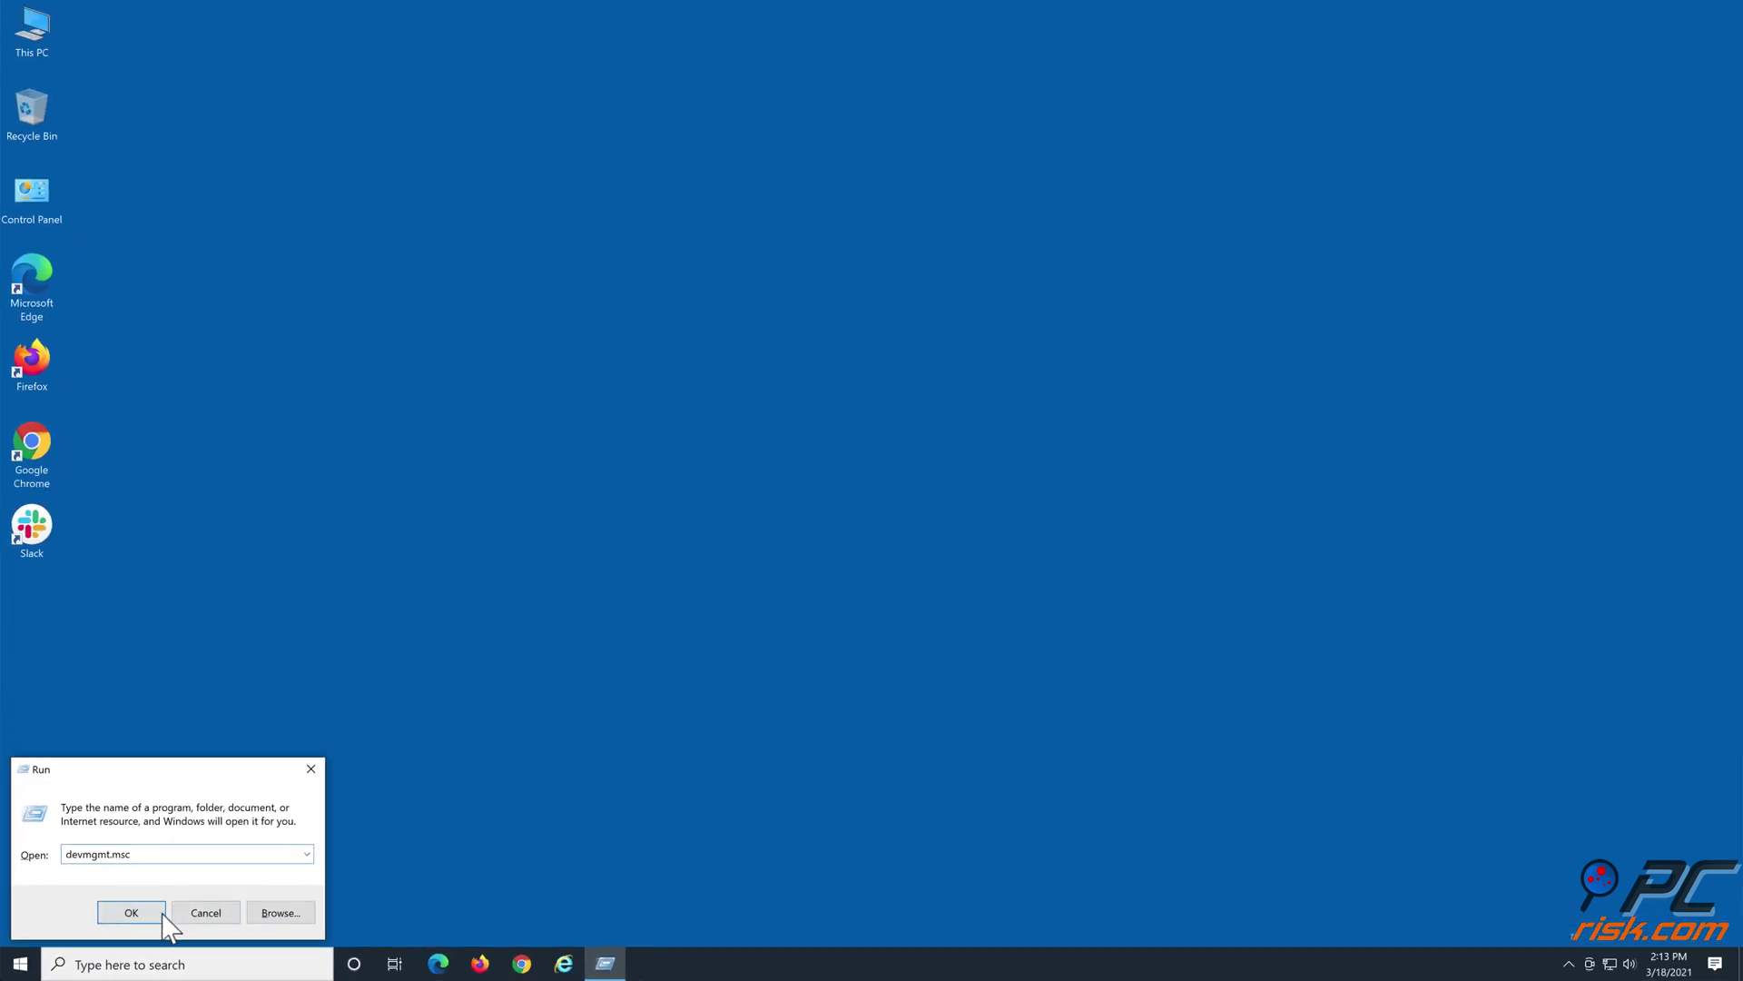
click(156, 916)
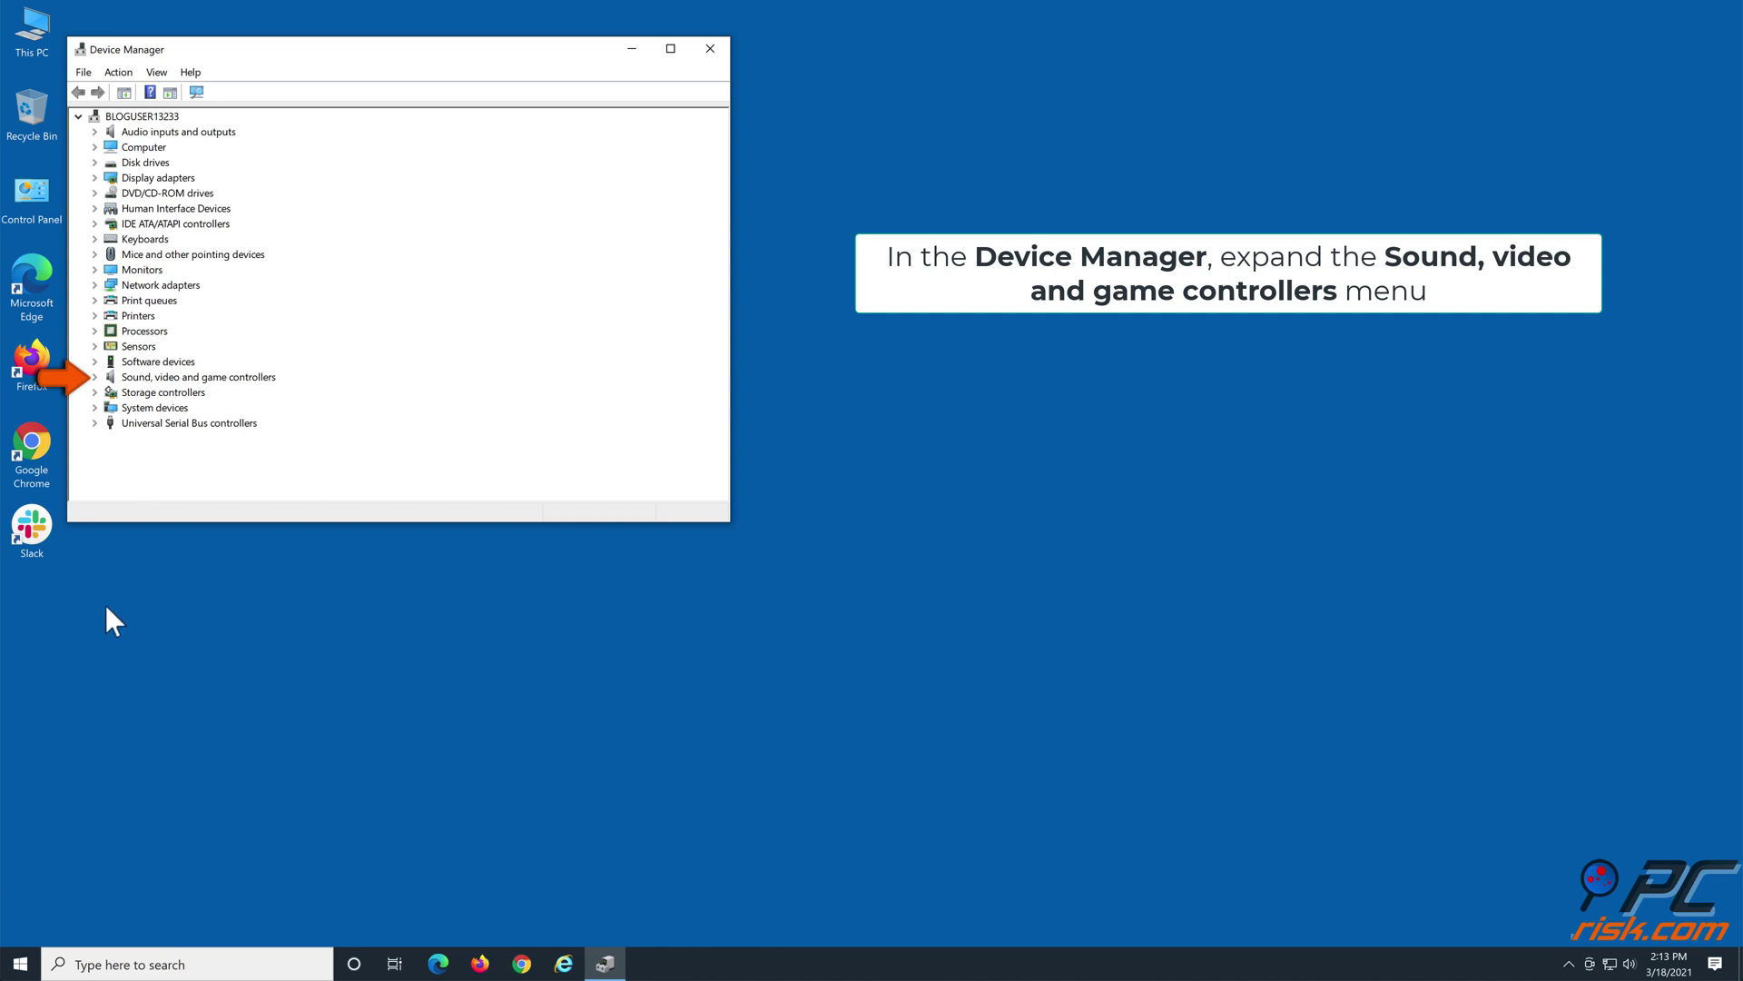
Uninstall the Razer Kraken 7.1 Chroma device under Sound, video and game controllers, and restart now
click(96, 377)
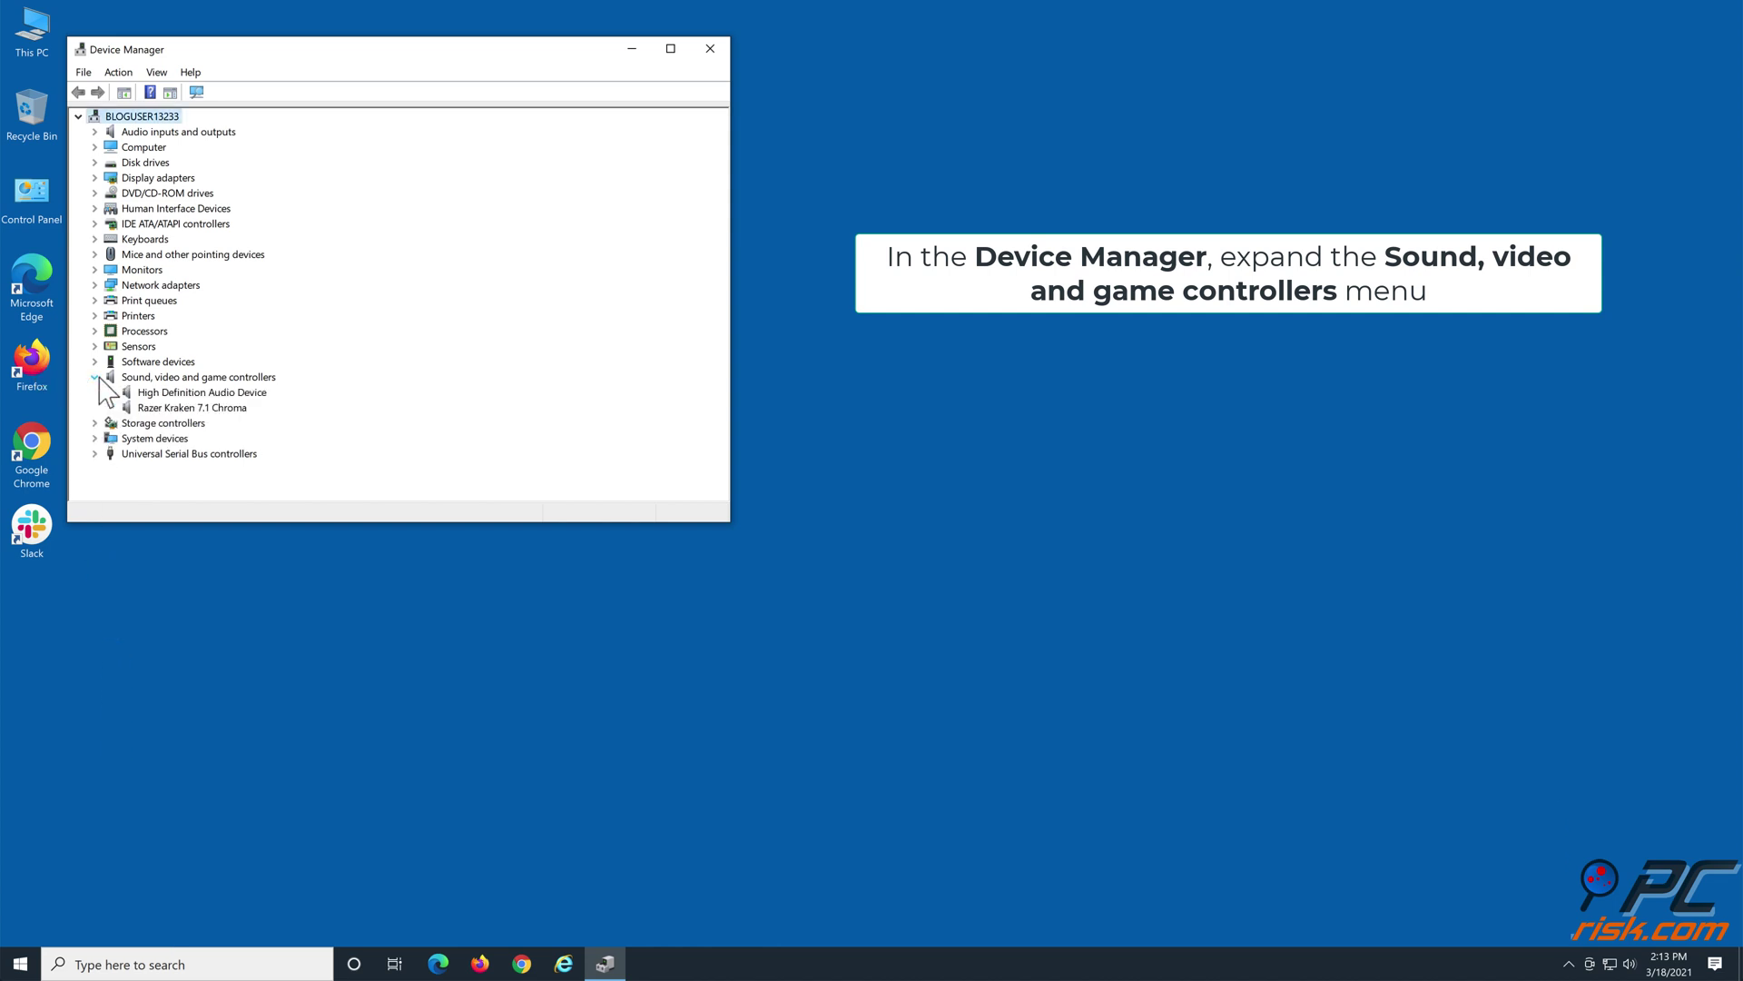
click(209, 410)
double_click(210, 410)
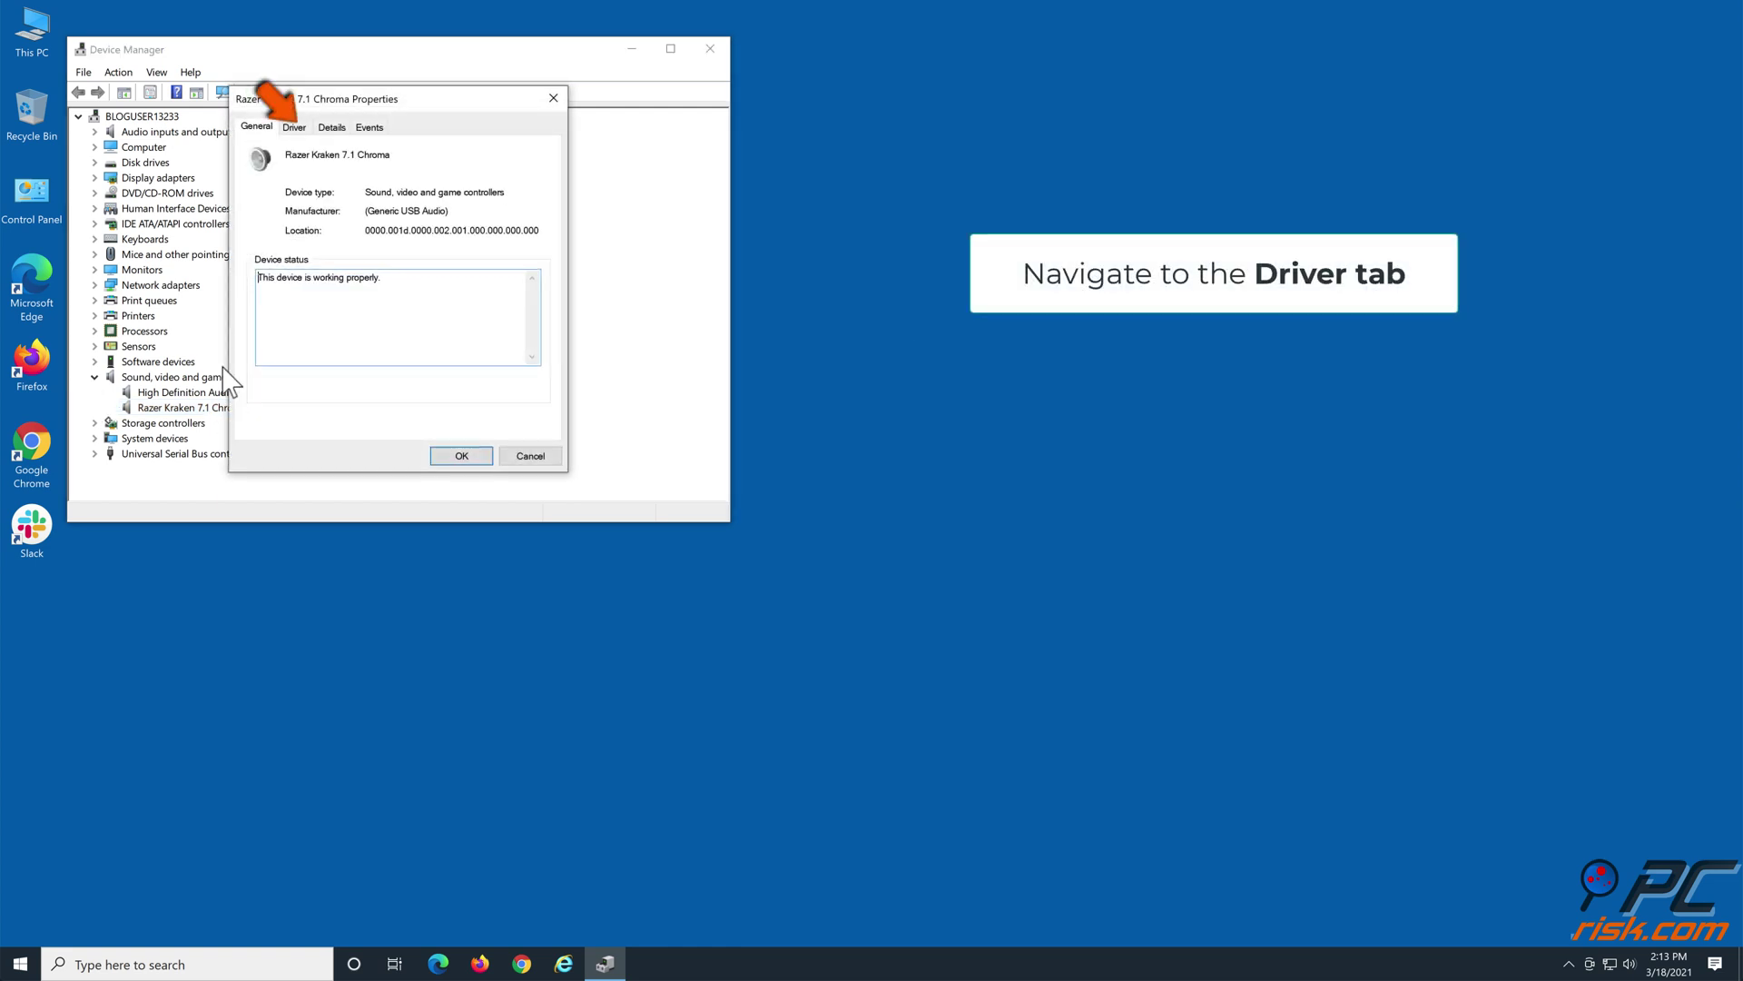
click(297, 129)
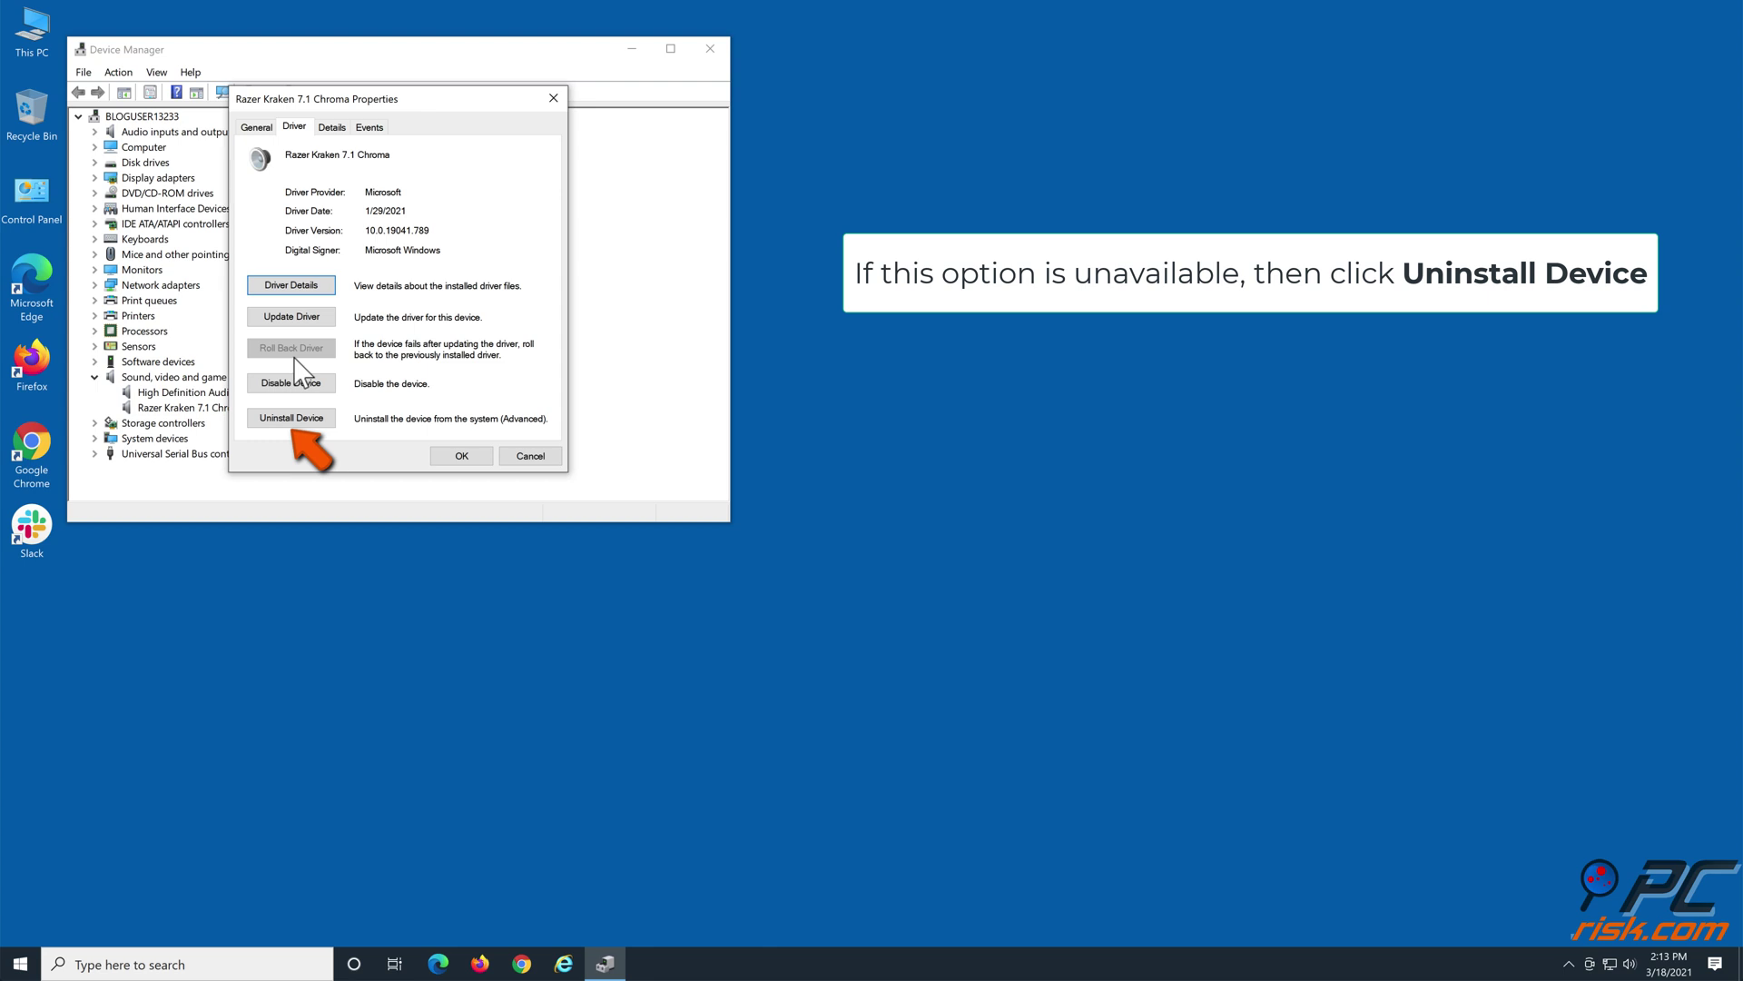
click(291, 419)
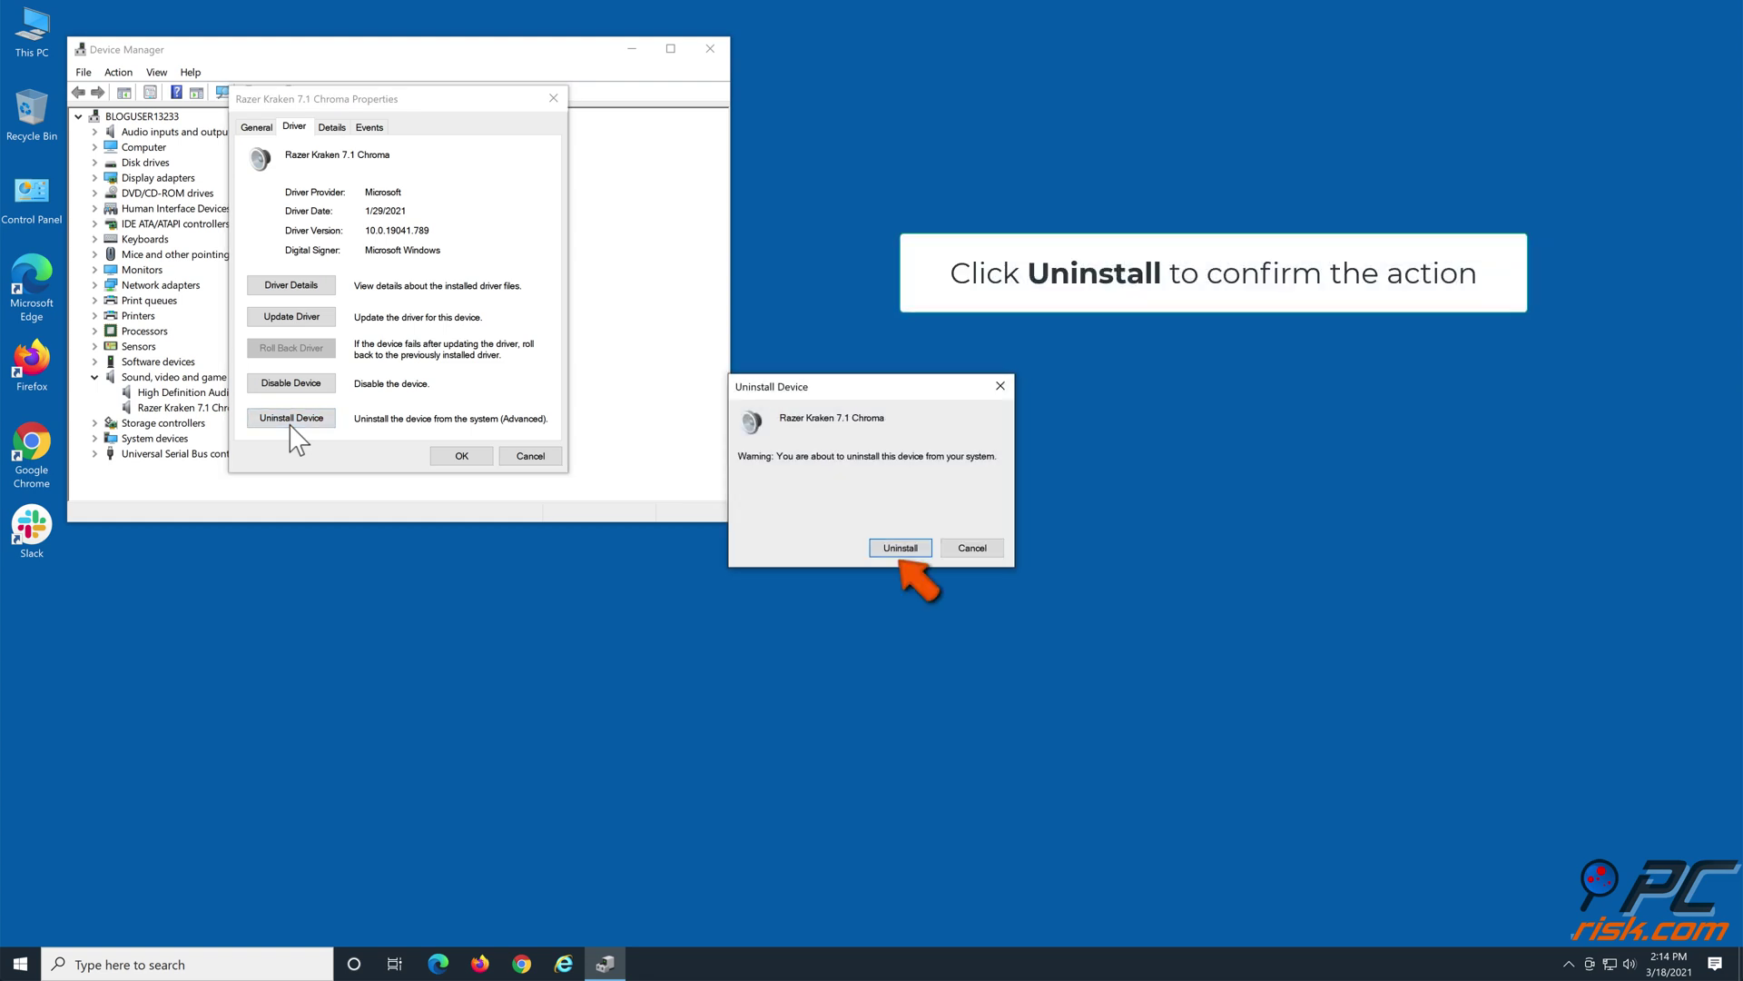
click(896, 551)
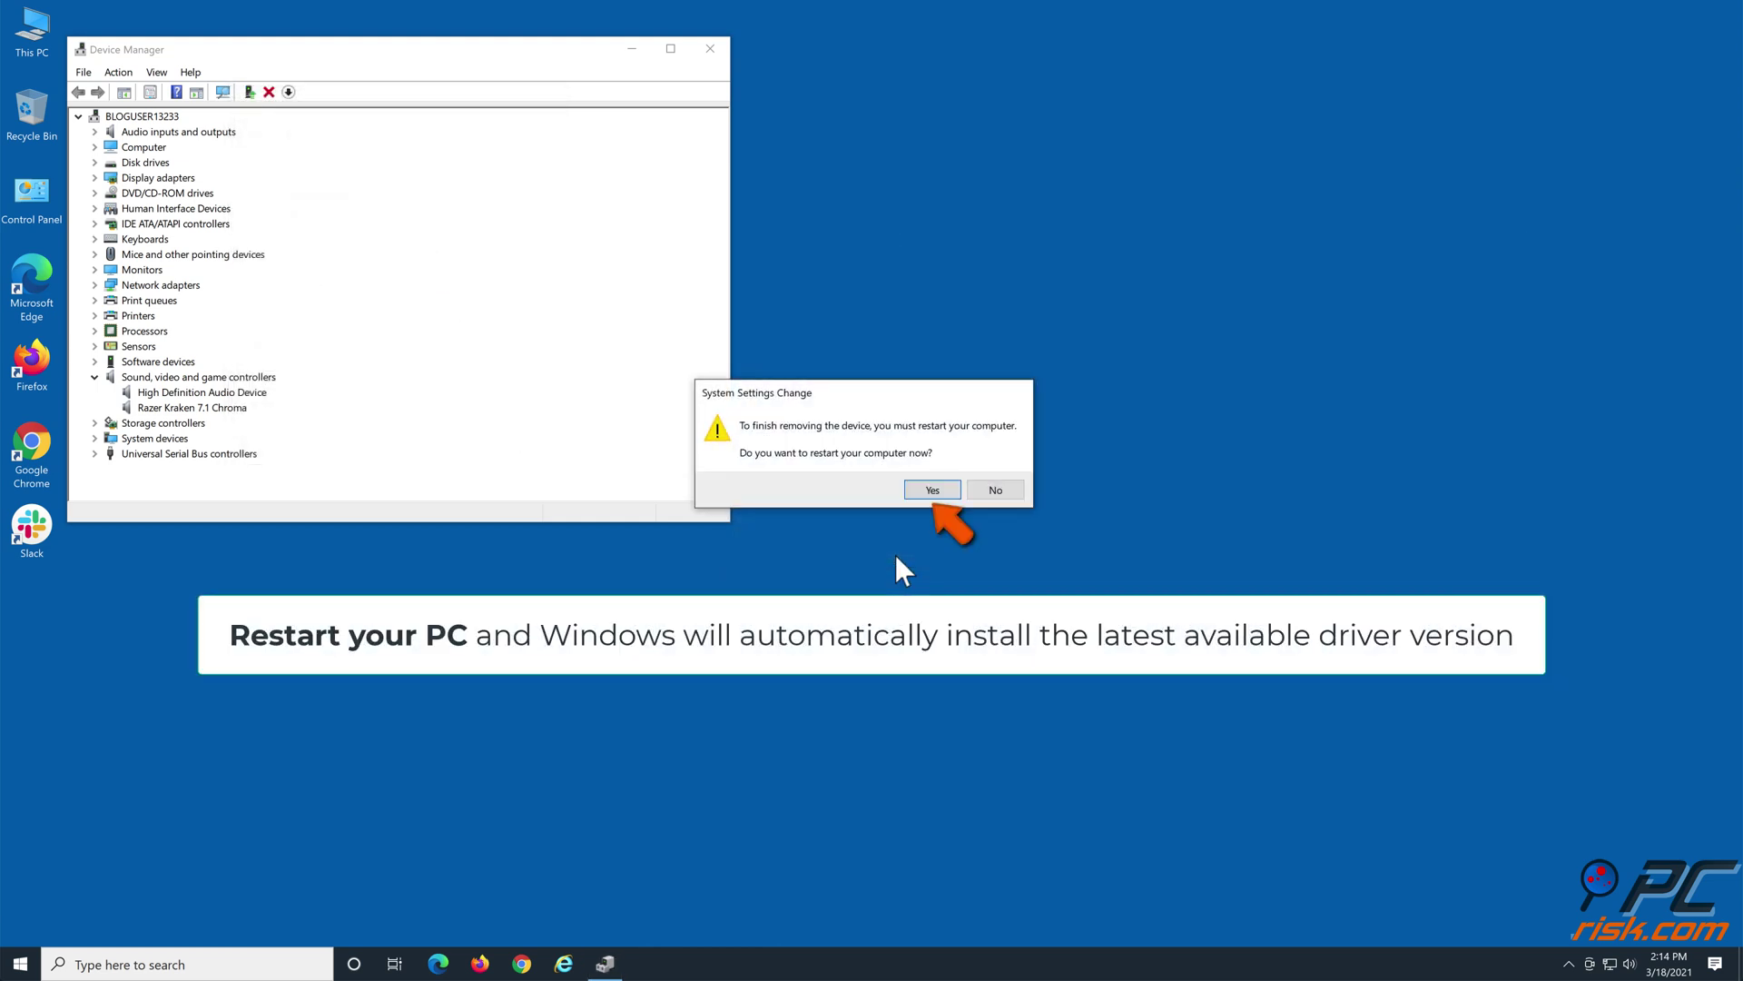
click(934, 496)
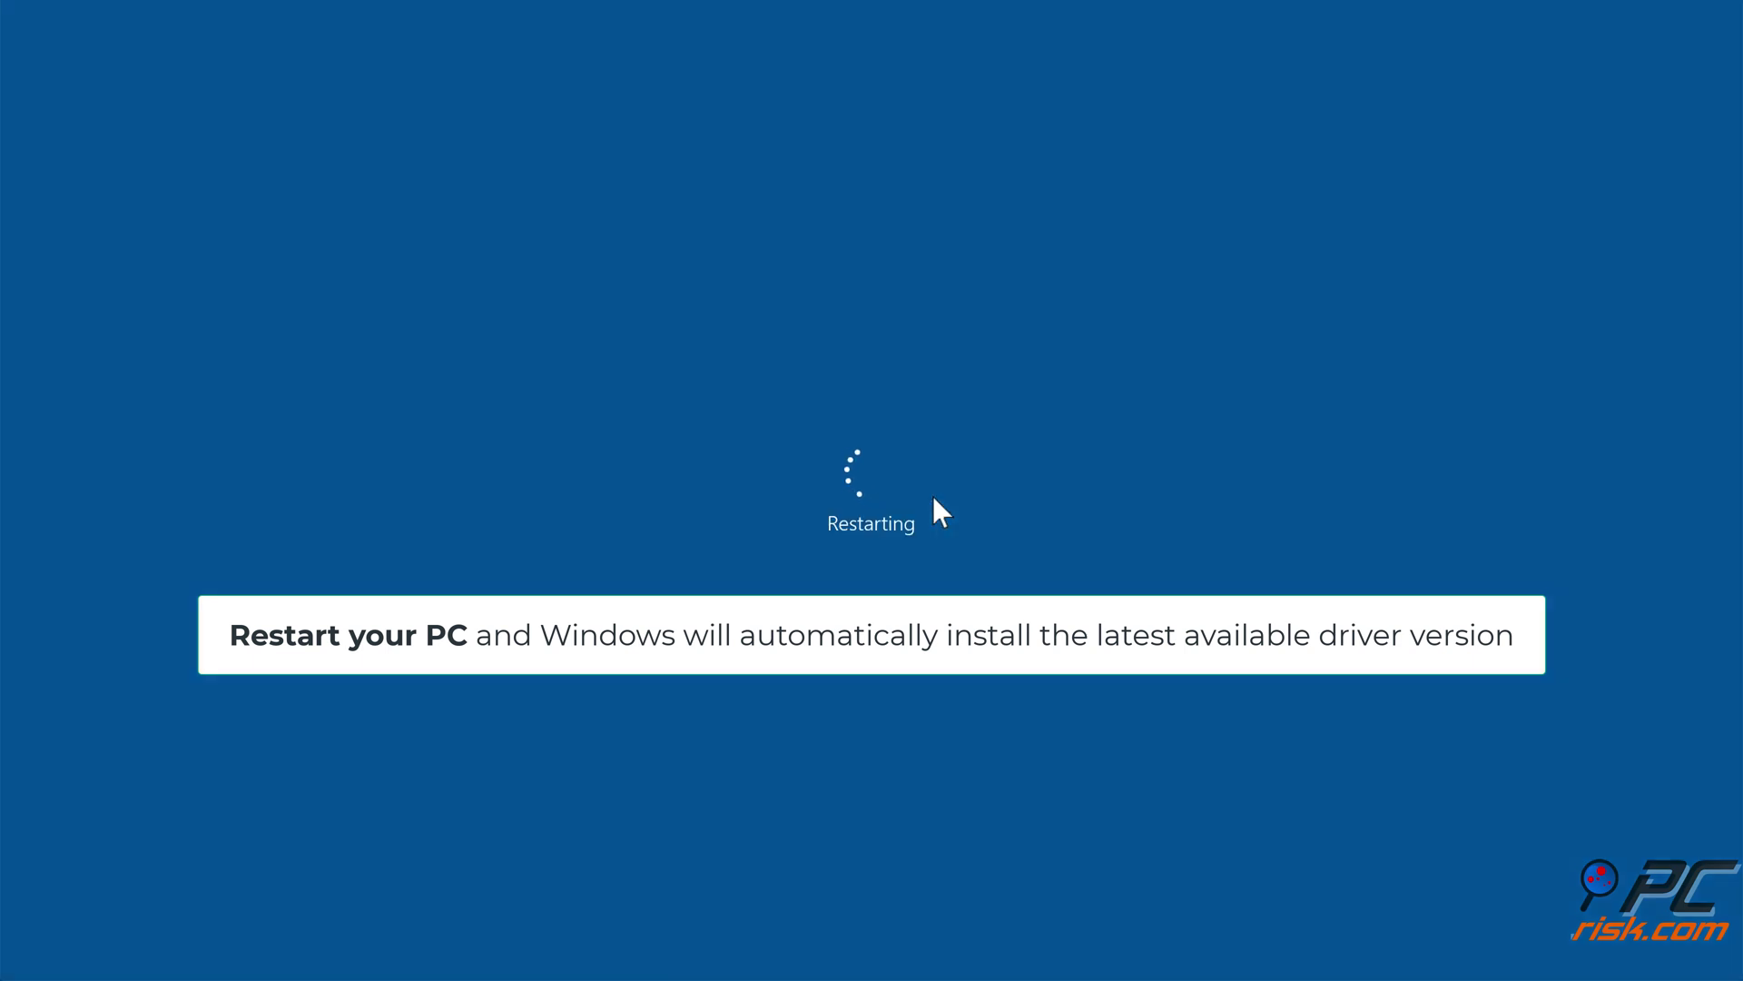